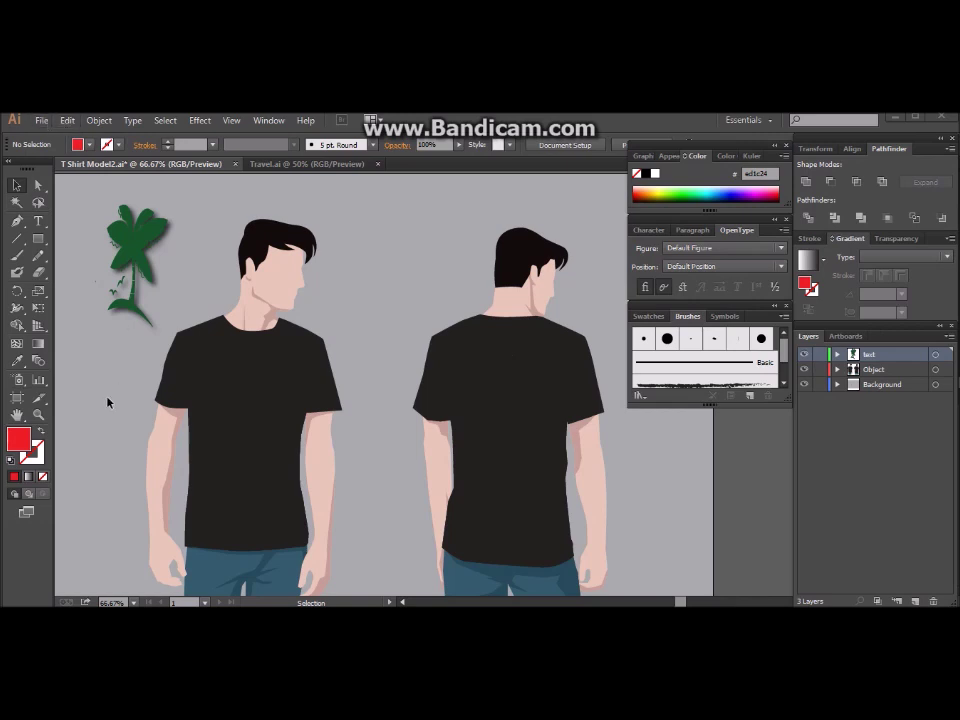
Draw a thin rectangle bar across the chest of the front T-shirt
left_click(40, 240)
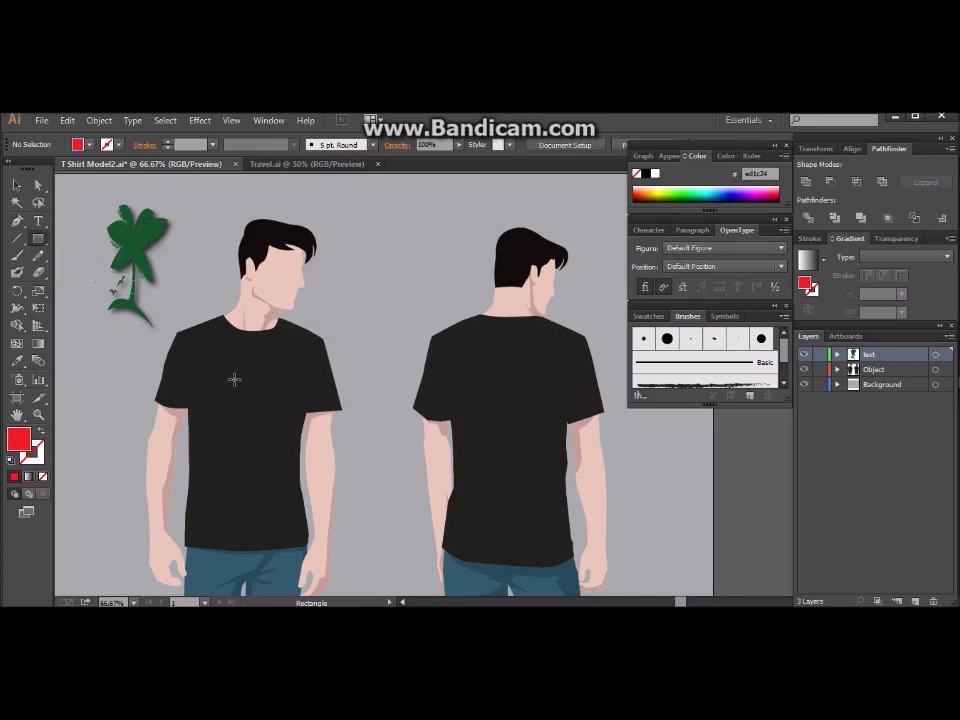
mouse_move(235, 374)
left_mouse_down()
mouse_move(285, 392)
mouse_move(294, 376)
left_mouse_up()
left_click_drag(294, 376, 279, 380)
Copy the red chest bar and paste the copy behind the original
left_click(16, 185)
left_click(253, 428)
left_click(257, 375)
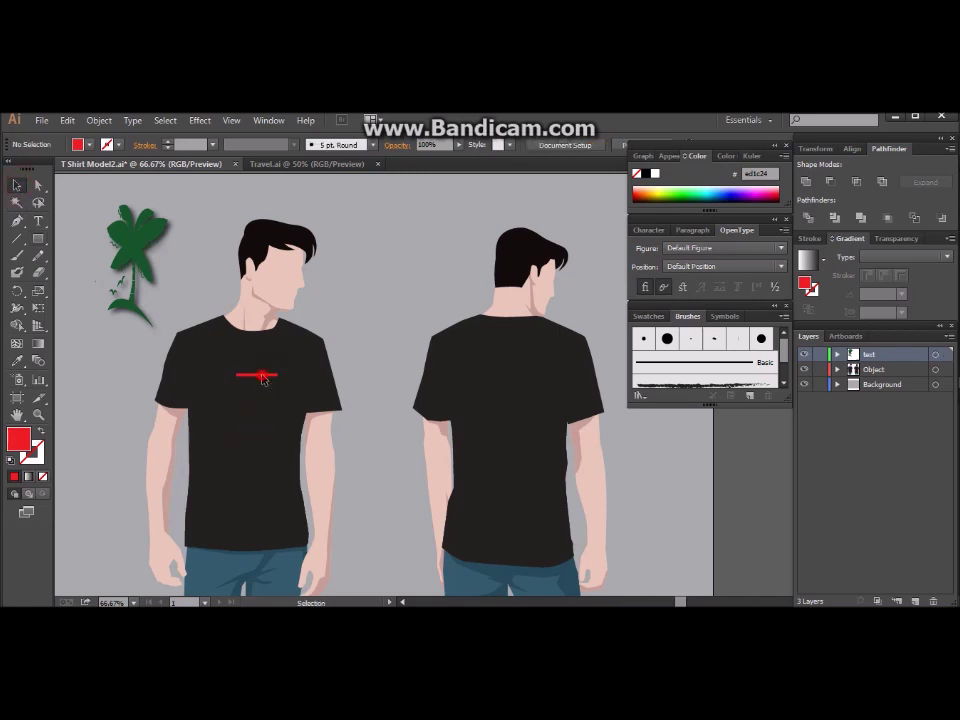
left_click(67, 120)
left_click(70, 186)
left_click(67, 120)
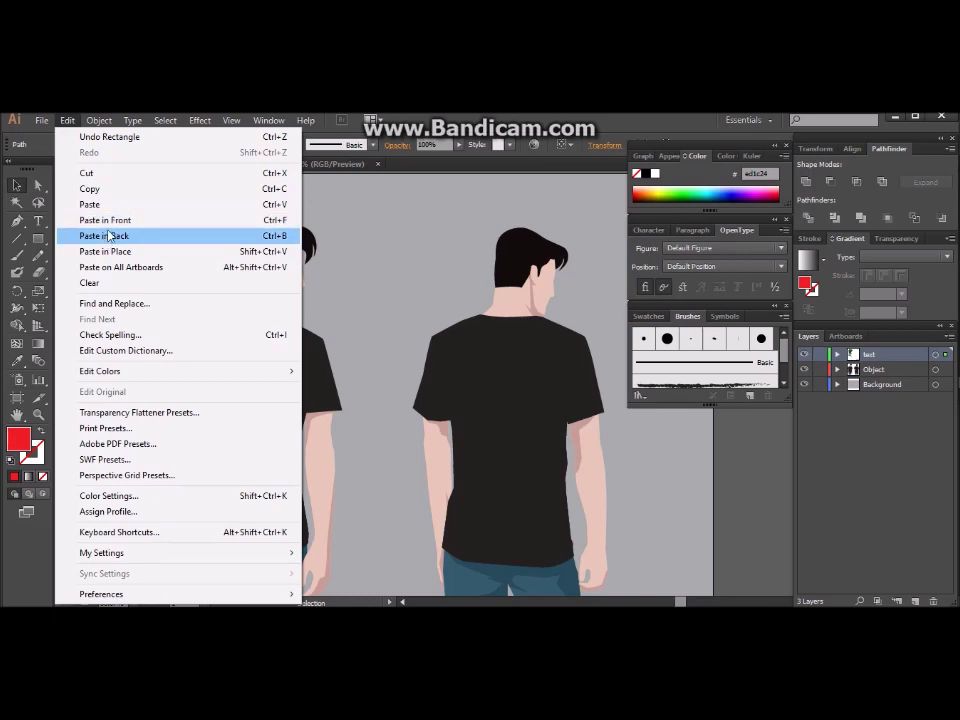
left_click(120, 236)
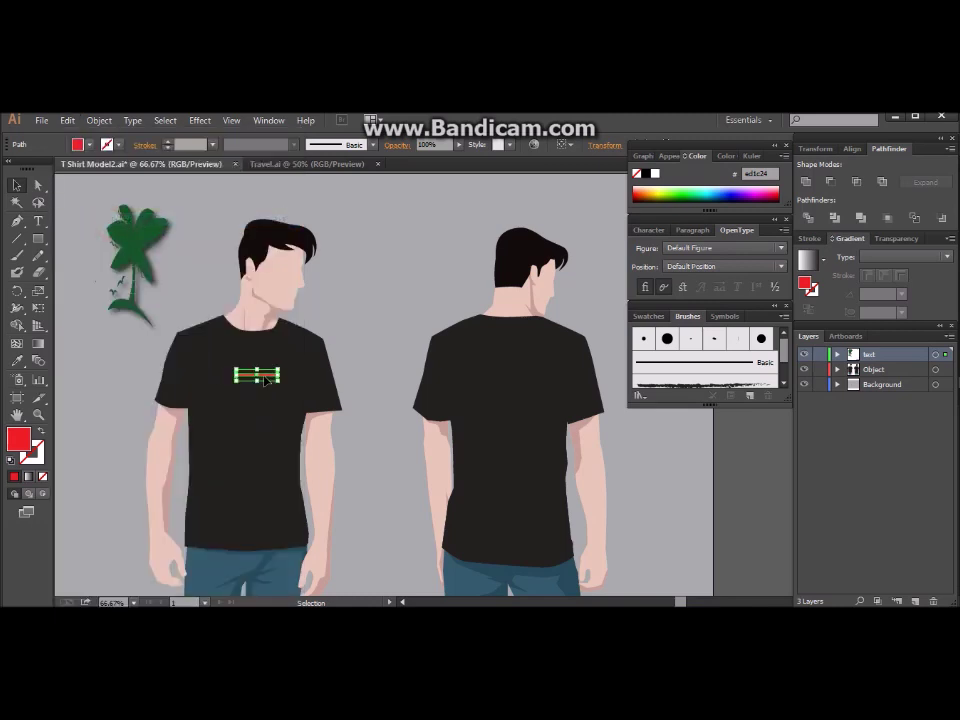
Rotate the copy vertical, lengthen it downward, and place it at the bar's right end
mouse_move(266, 379)
left_mouse_down()
mouse_move(268, 400)
mouse_move(231, 451)
left_mouse_up()
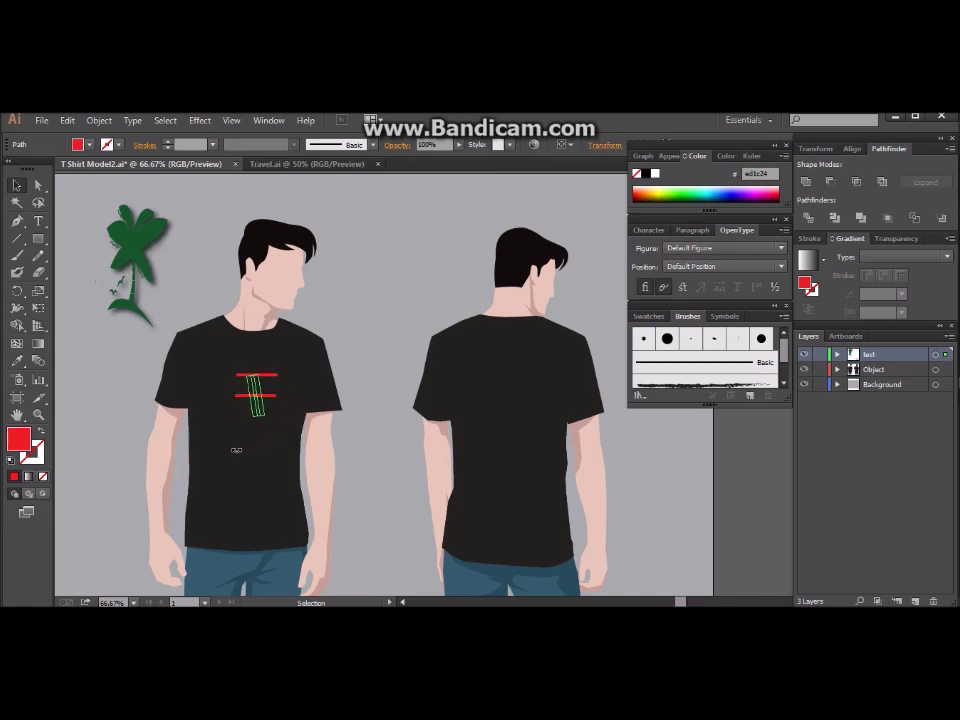
left_click_drag(231, 451, 230, 446)
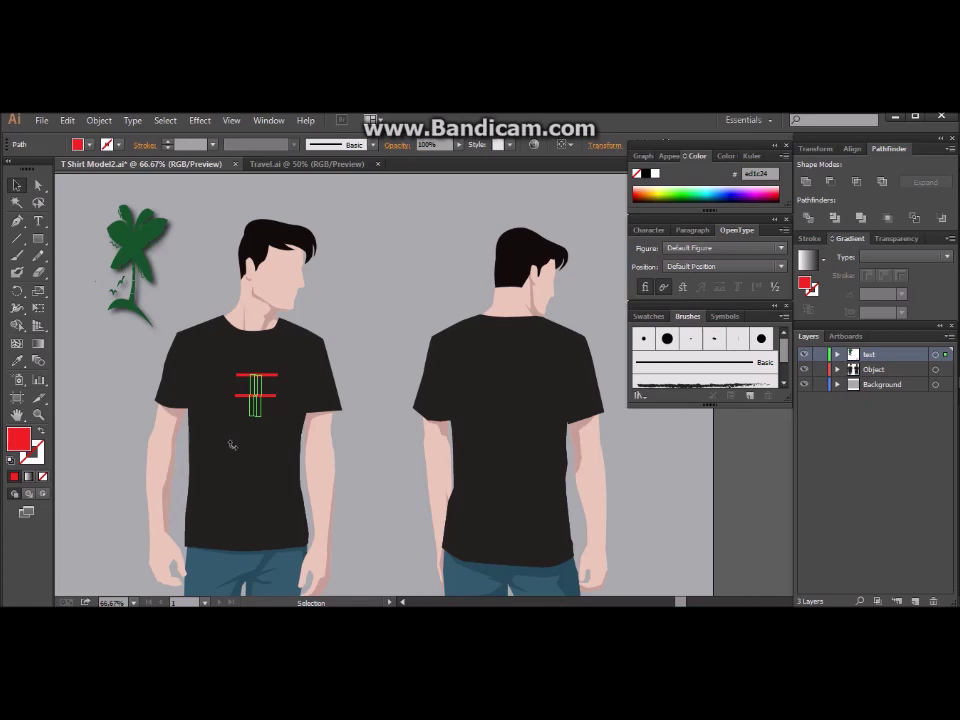
left_click_drag(232, 445, 268, 420)
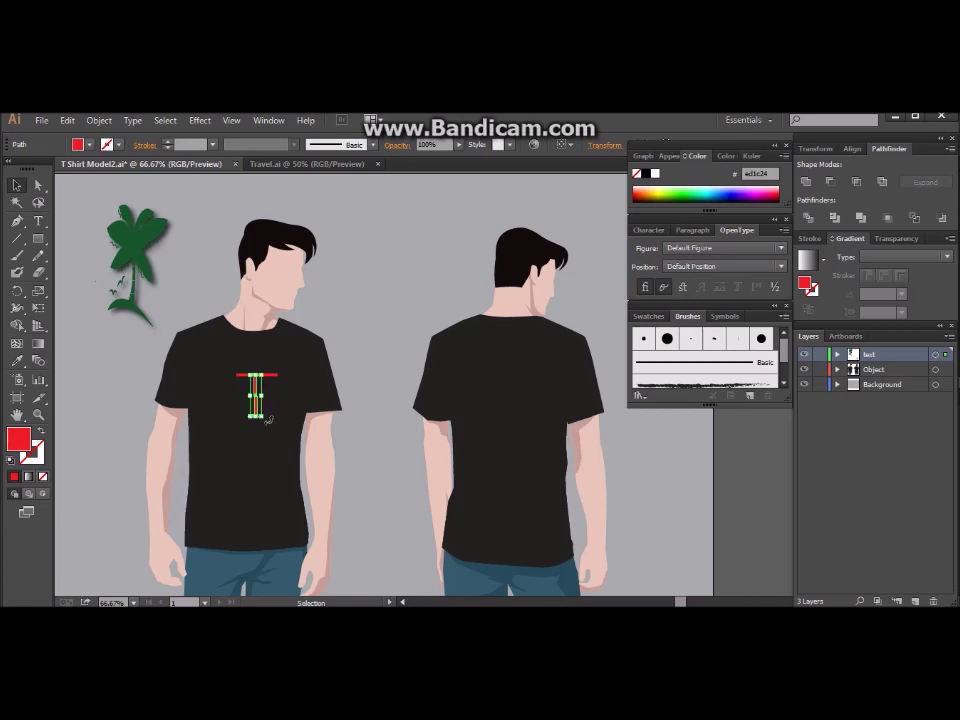
left_click_drag(268, 421, 270, 419)
left_click(259, 416)
left_click_drag(258, 414, 256, 452)
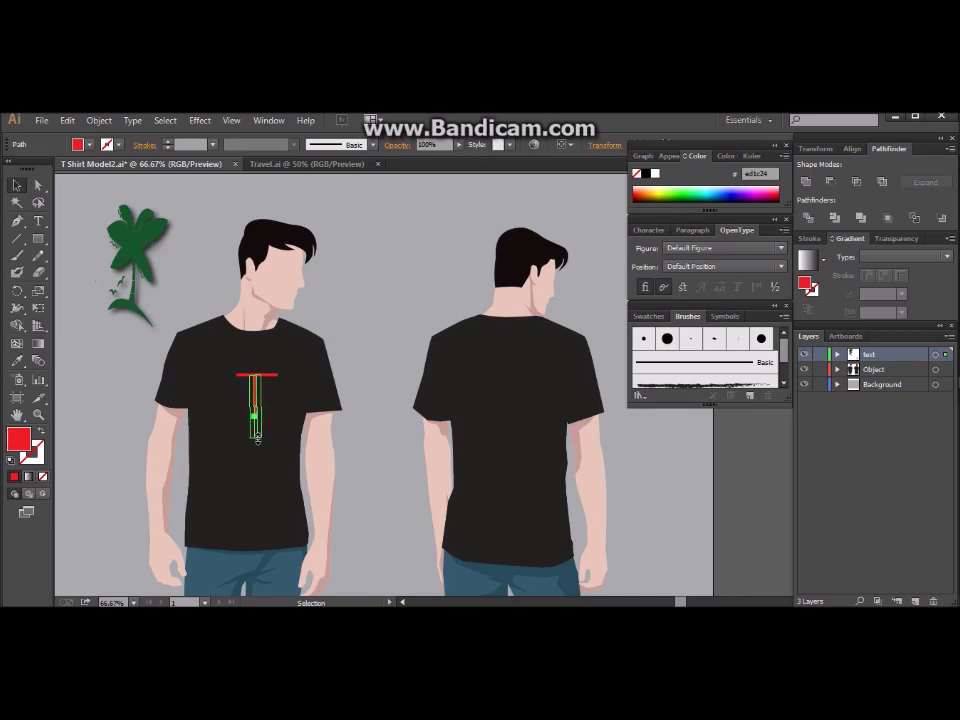
left_click_drag(256, 403, 276, 403)
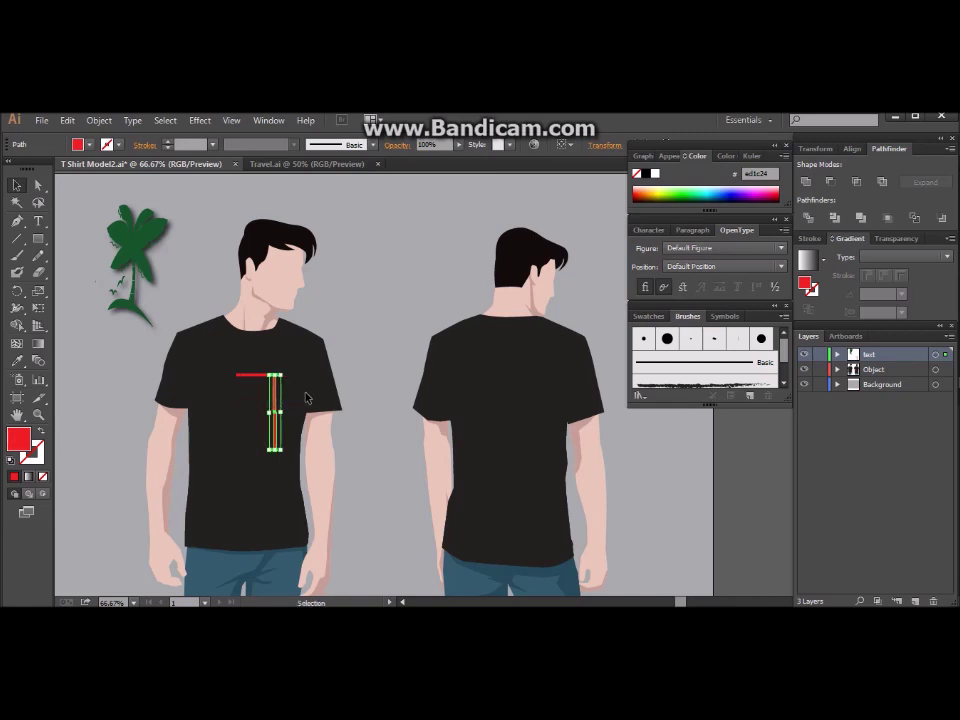
left_click(379, 452)
left_click(274, 422)
left_click(352, 459)
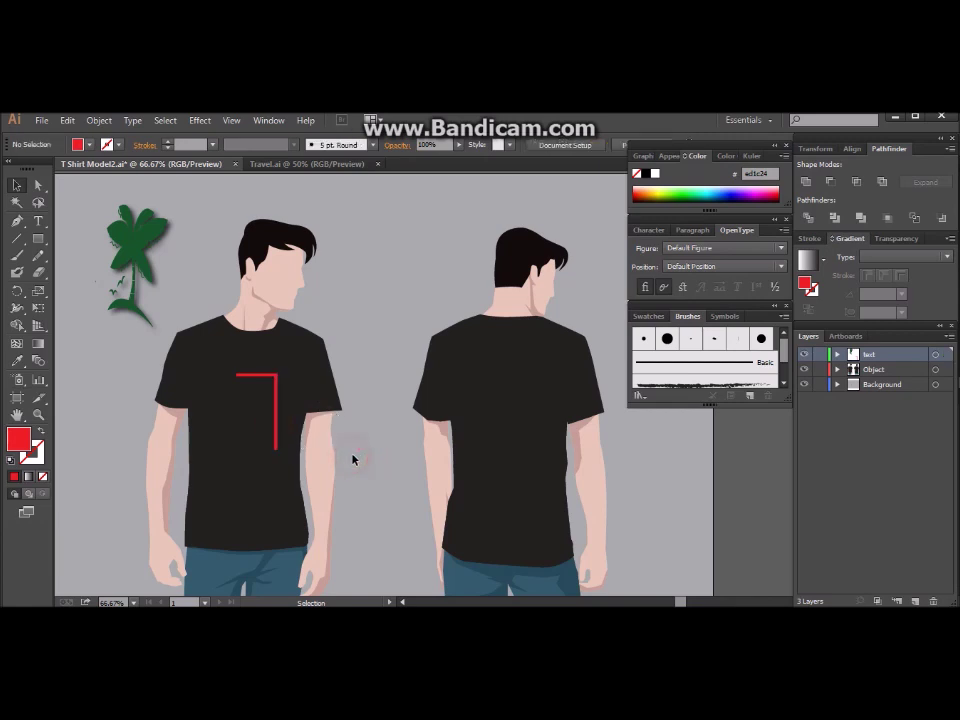
scroll(270, 420, "up", 2)
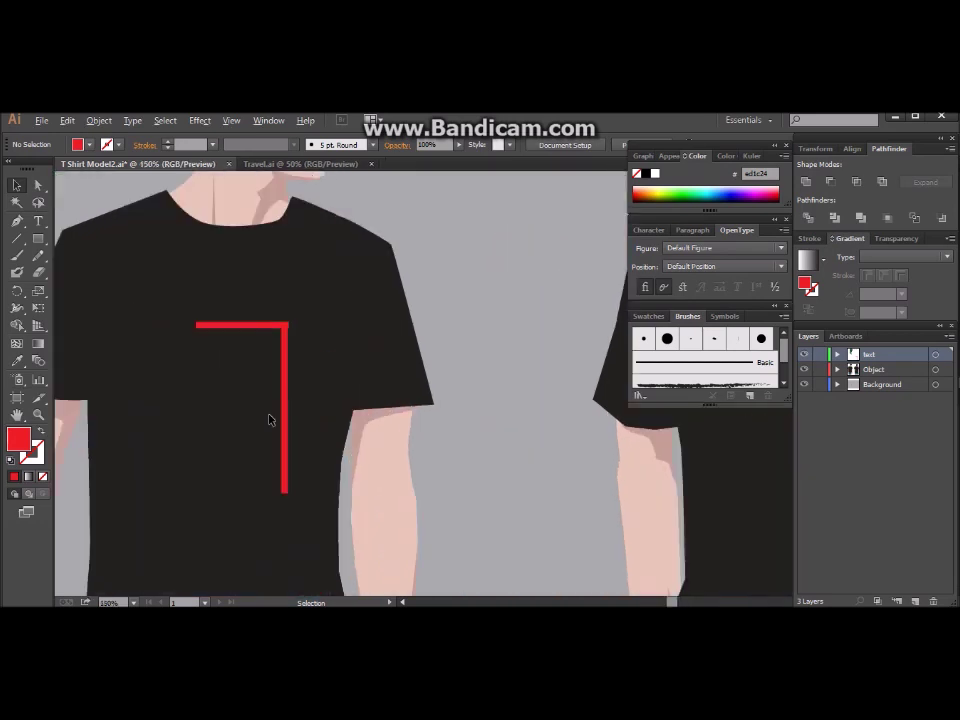
scroll(270, 420, "up", 2)
left_click(297, 310)
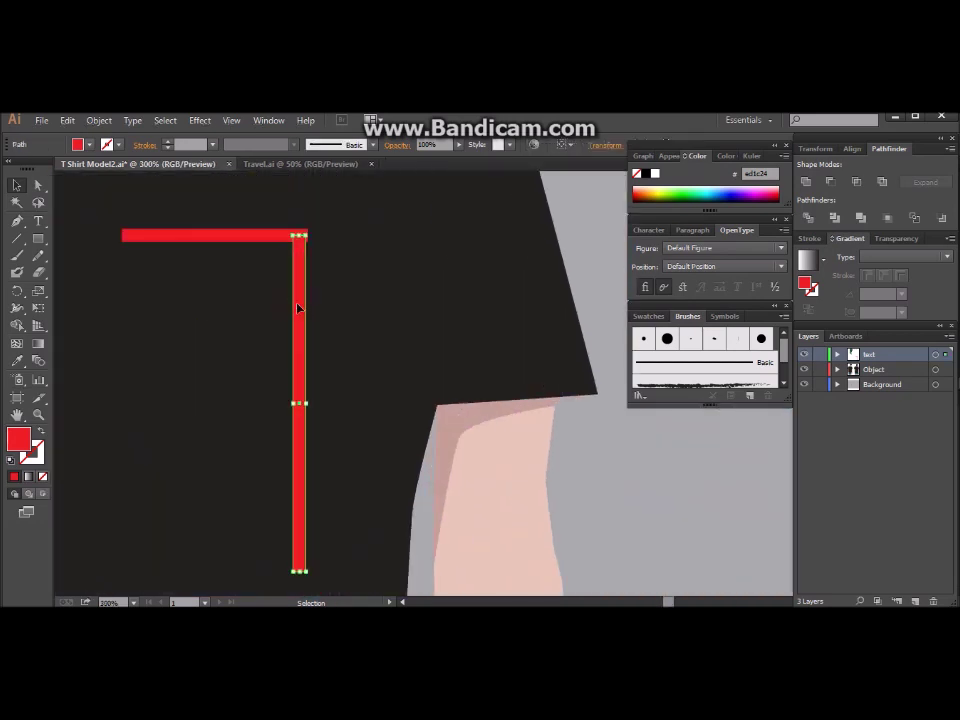
left_click(367, 336)
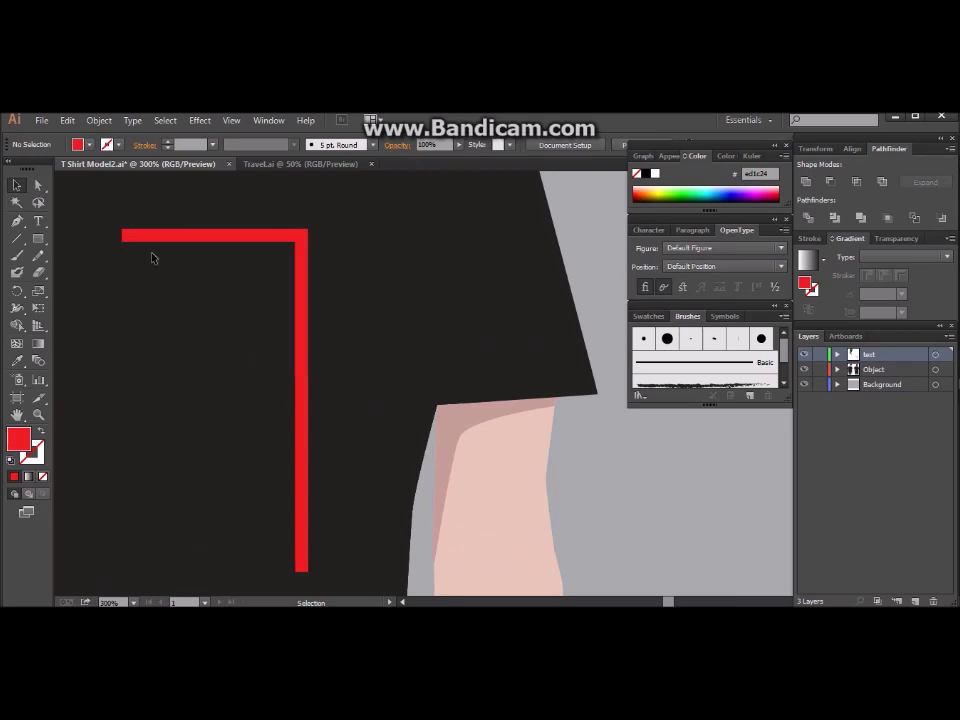
scroll(152, 258, "down", 3)
scroll(220, 387, "down", 2)
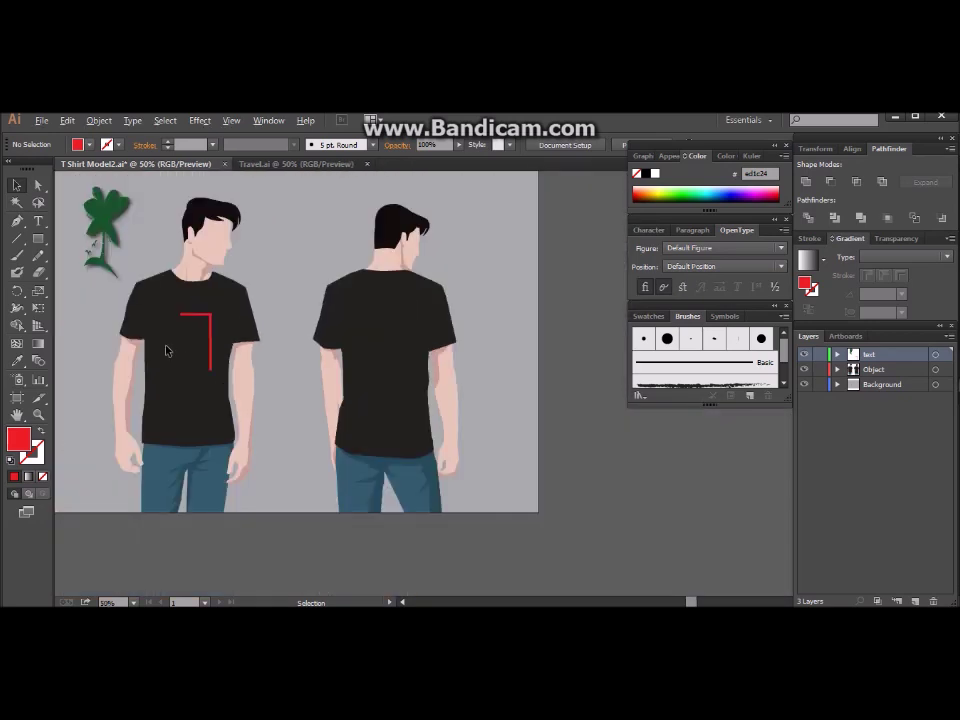
Group the two red bars into one bracket object
left_click(191, 316)
left_click(99, 120)
mouse_move(116, 204)
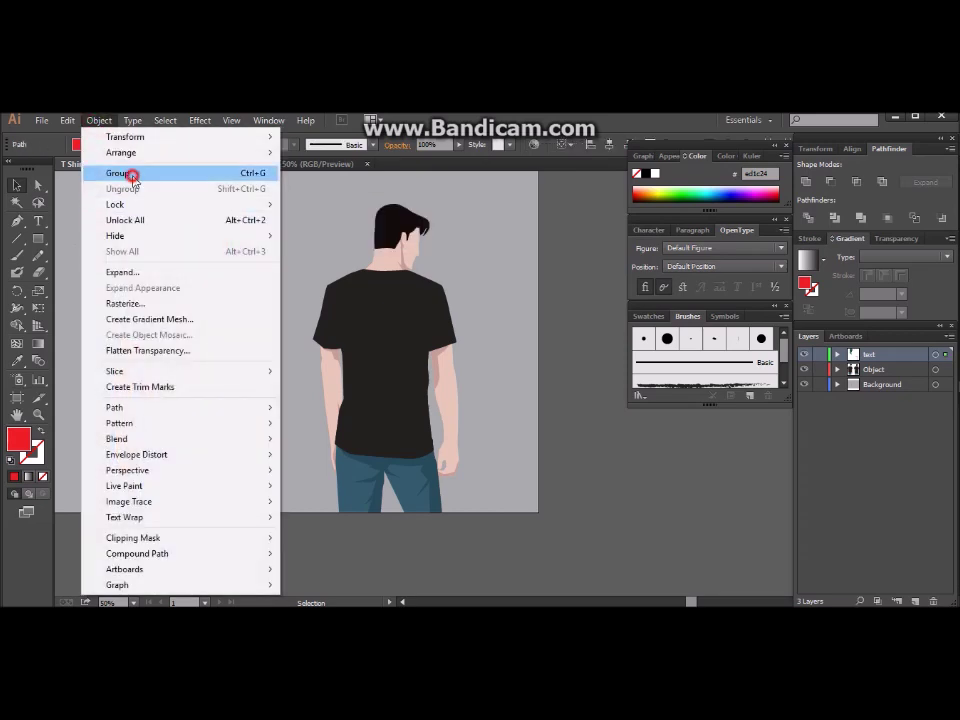
left_click(128, 174)
Nudge the bracket slightly right and down on the chest
key("shift+Right")
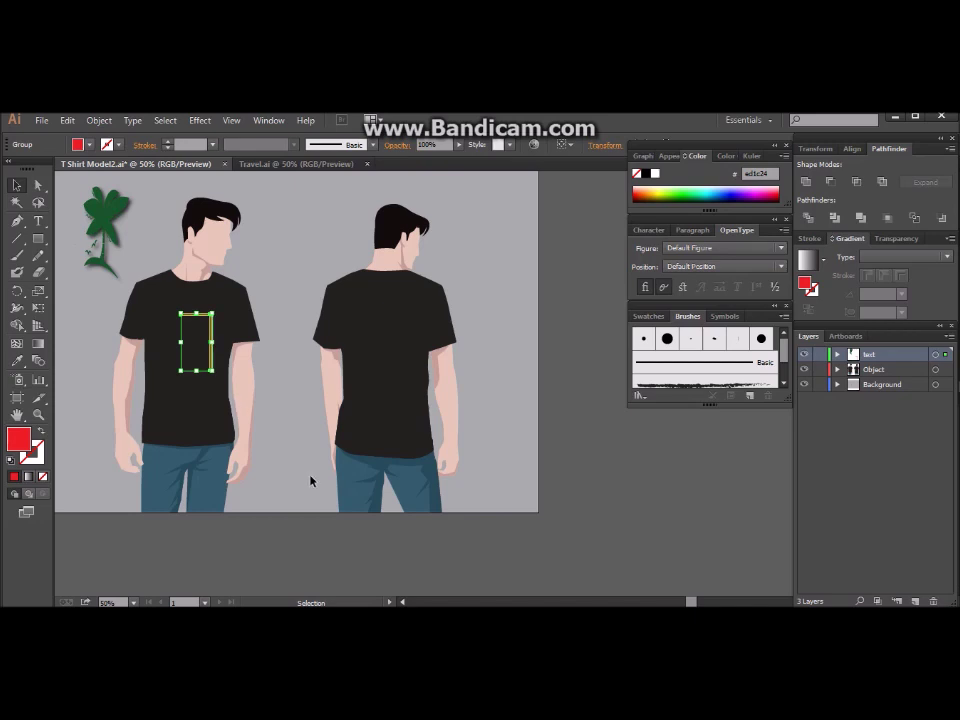
key("Right")
key("Right")
key("Right")
key("Right")
key("Right")
key("Right")
key("Right")
key("Right")
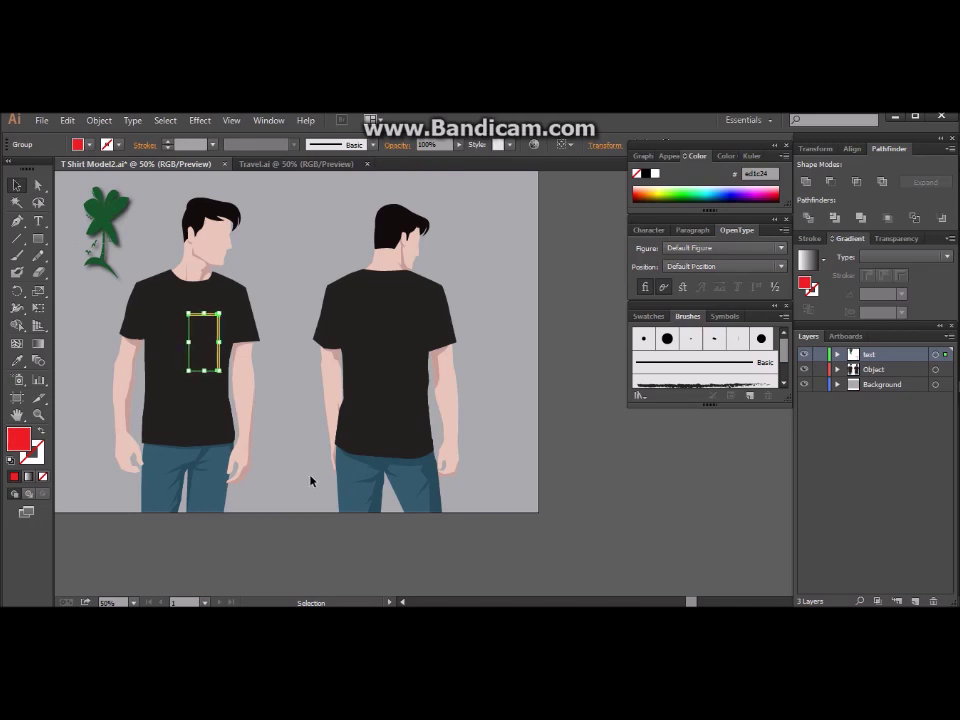
key("Right")
key("Down")
key("Down")
key("Down")
key("Down")
key("Down")
key("Down")
key("Down")
left_click(272, 399)
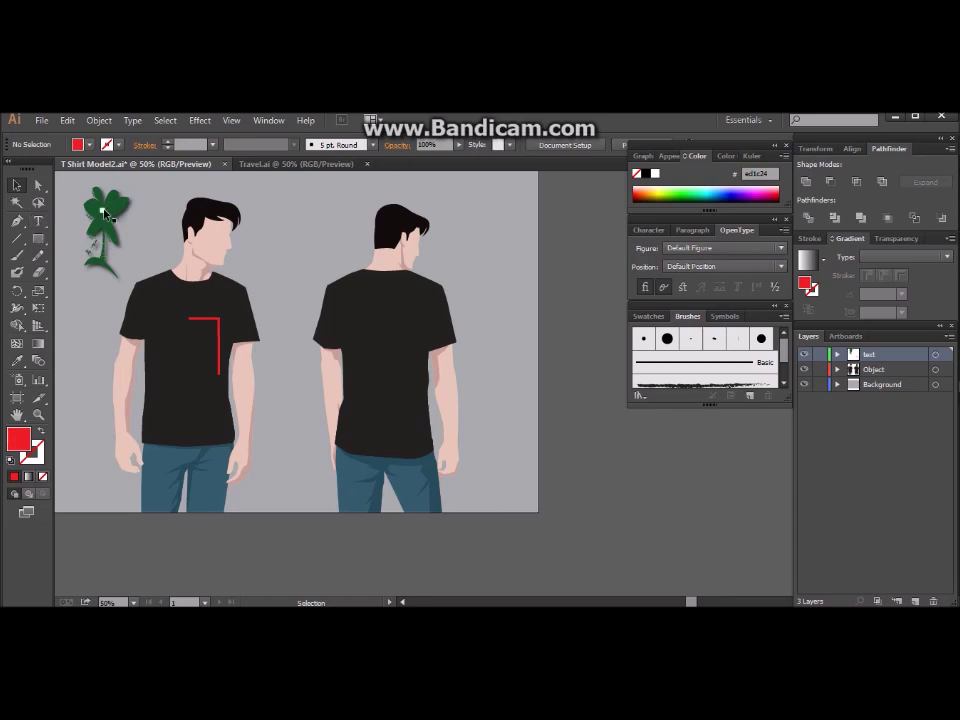
Move the green palm graphic from the top-left onto the front shirt's chest and reshape it
mouse_move(105, 210)
left_mouse_down()
mouse_move(165, 388)
mouse_move(197, 343)
left_mouse_up()
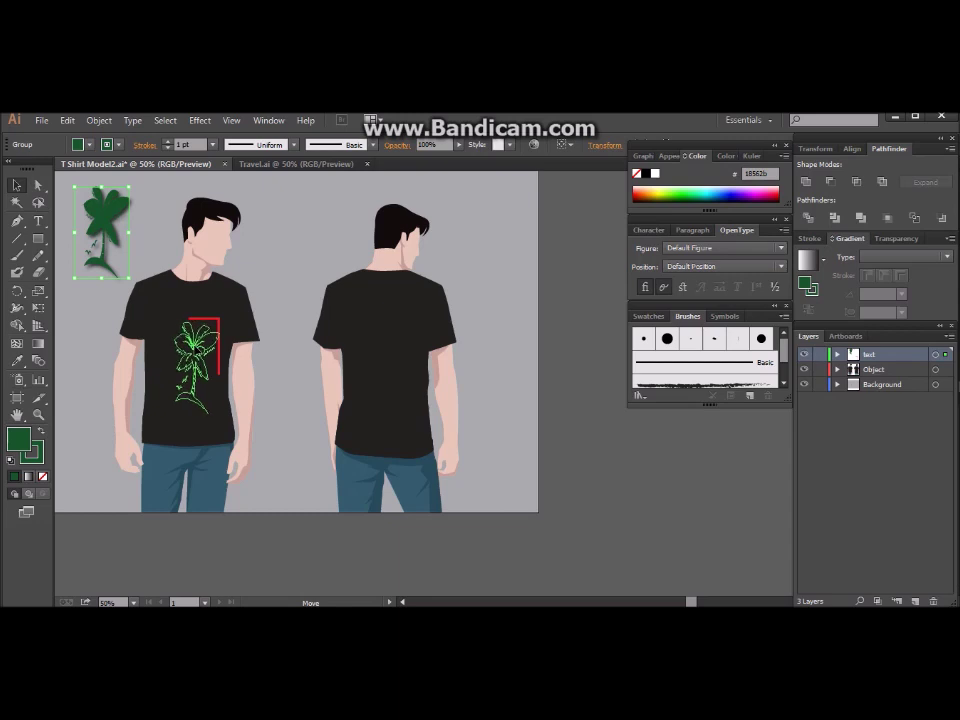
left_click_drag(197, 343, 143, 372)
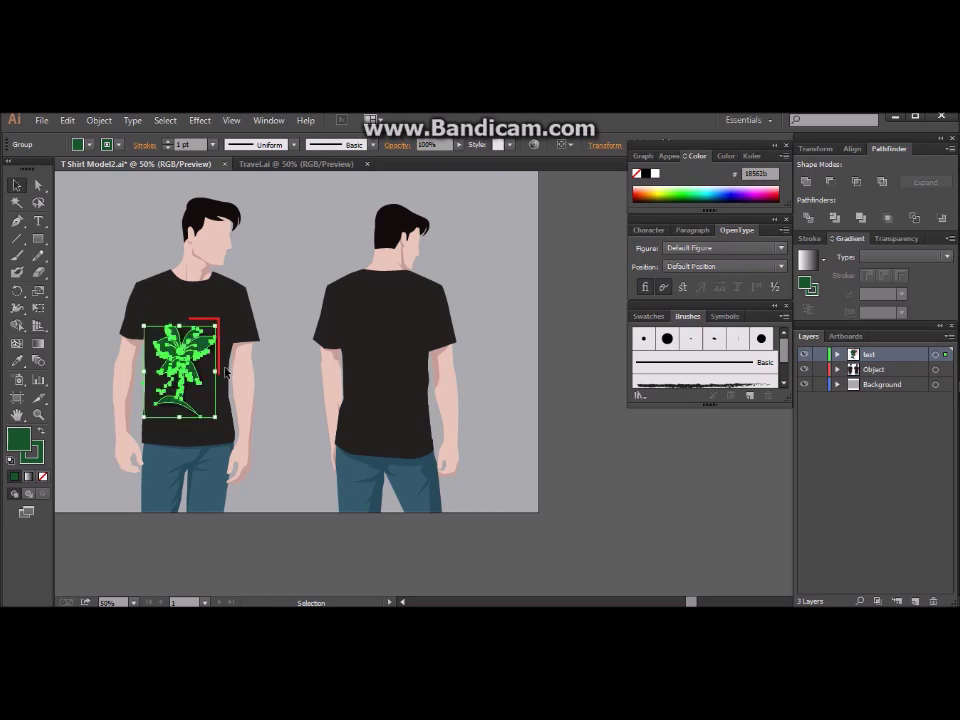
left_click_drag(143, 372, 218, 373)
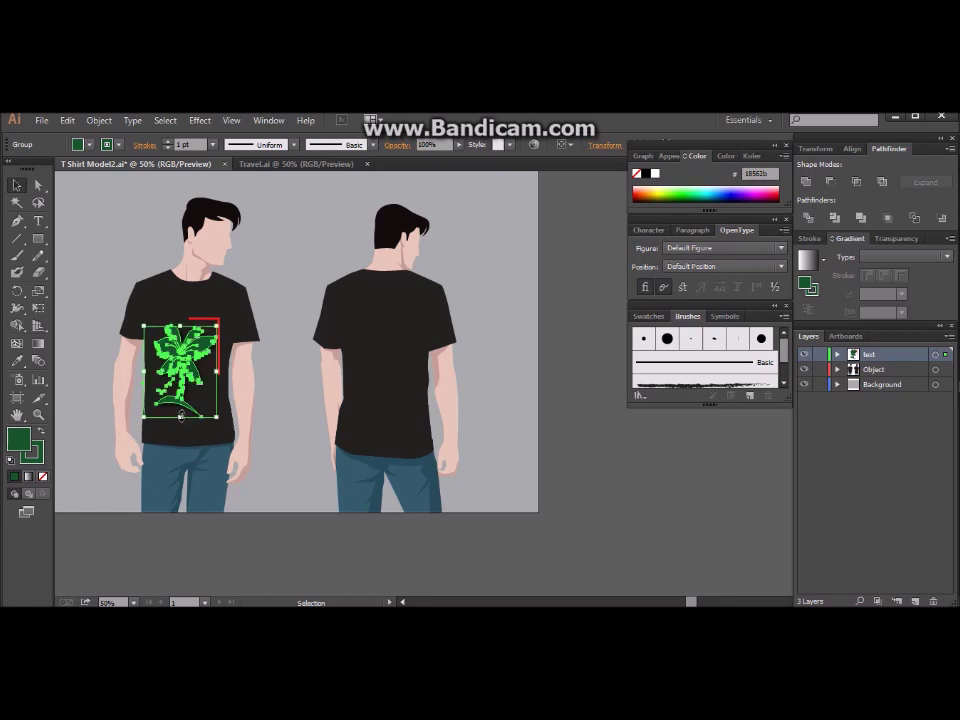
left_click(282, 435)
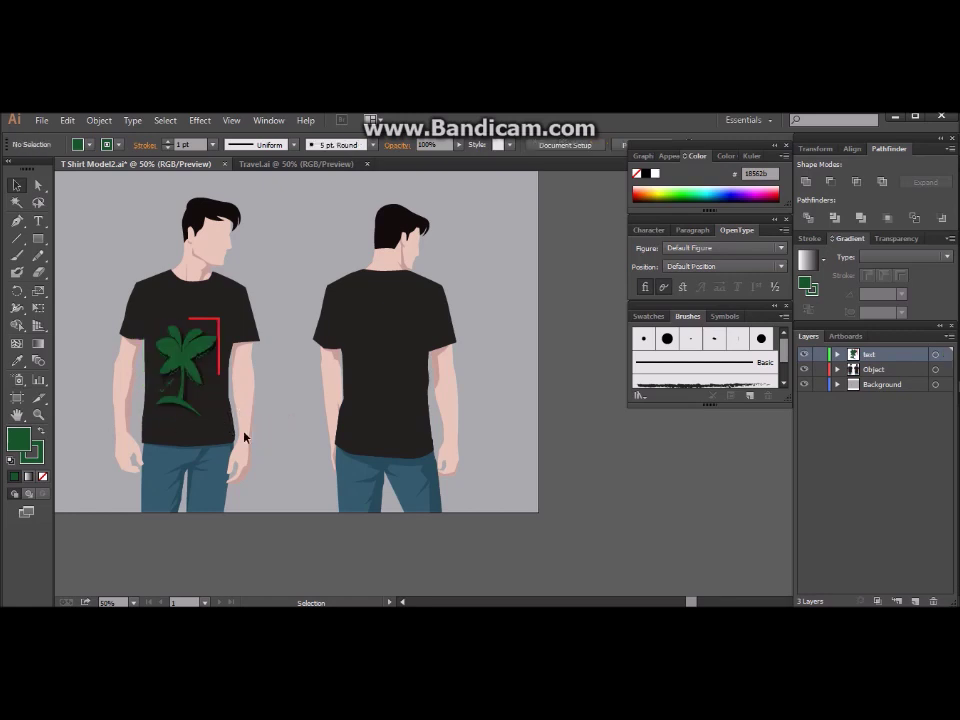
left_click(190, 367)
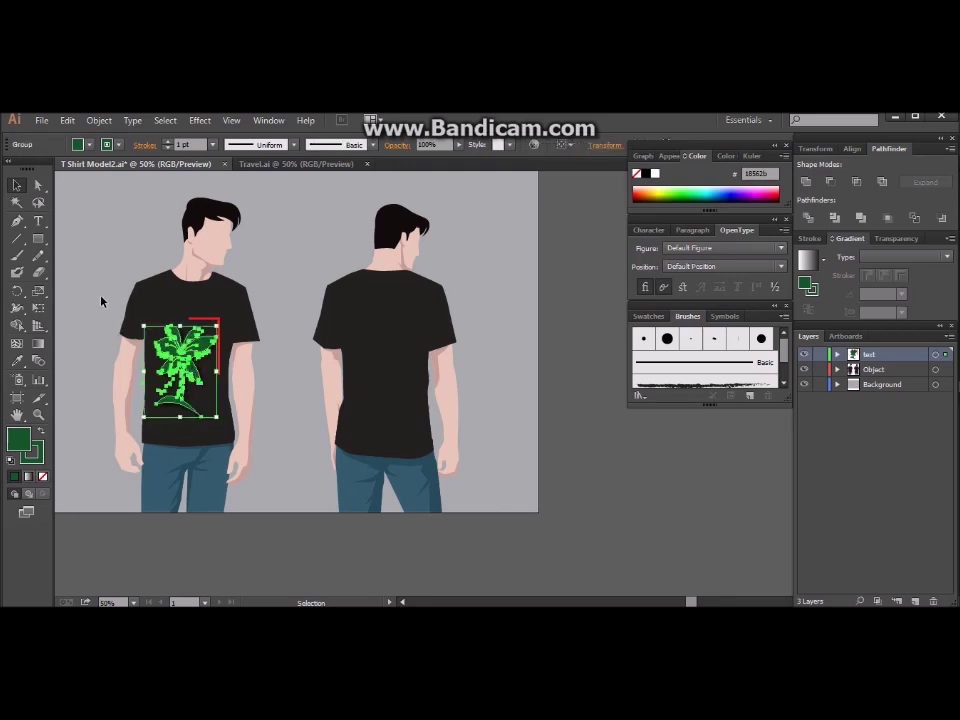
left_click(56, 268)
left_click(38, 221)
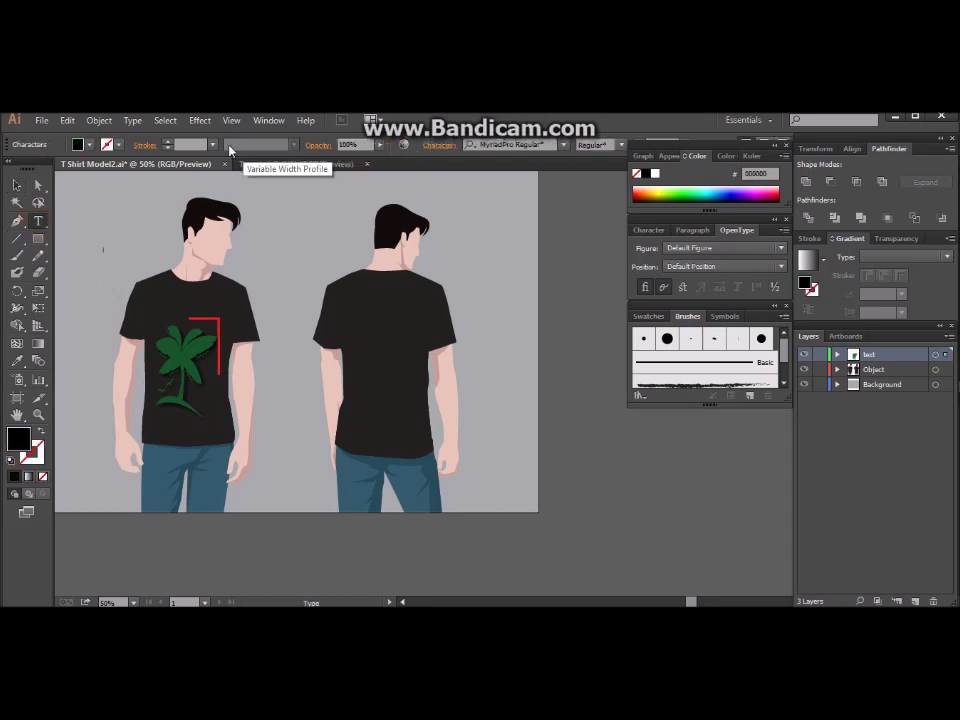
Add LOVE ME text at 21 pt in Gill Sans Ultra Bold, stretched taller
left_click(133, 121)
mouse_move(150, 184)
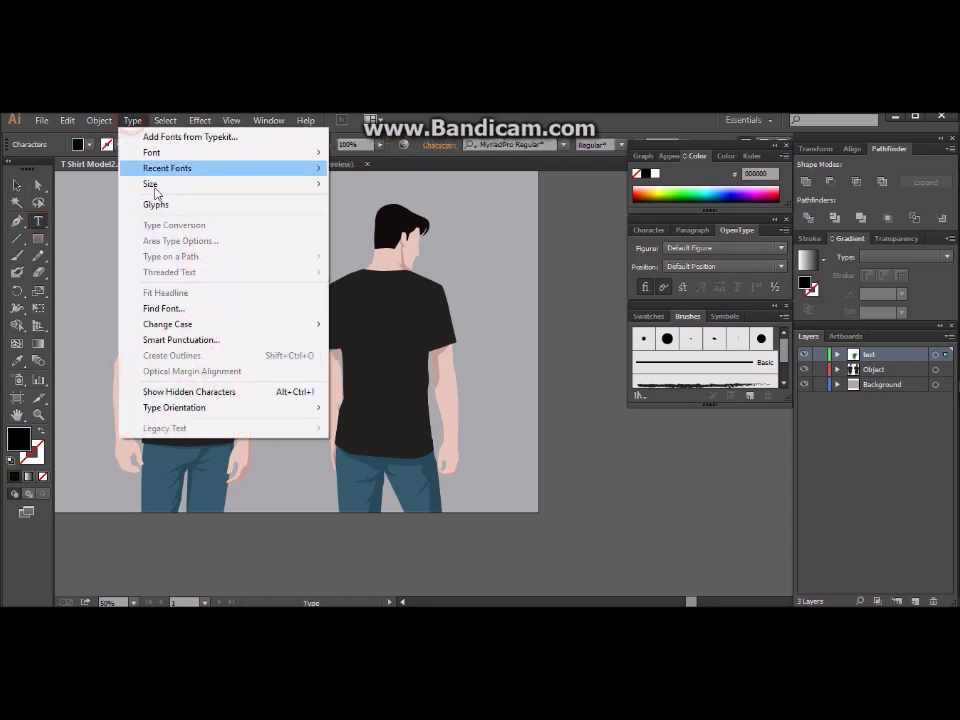
left_click(360, 345)
type("ME!")
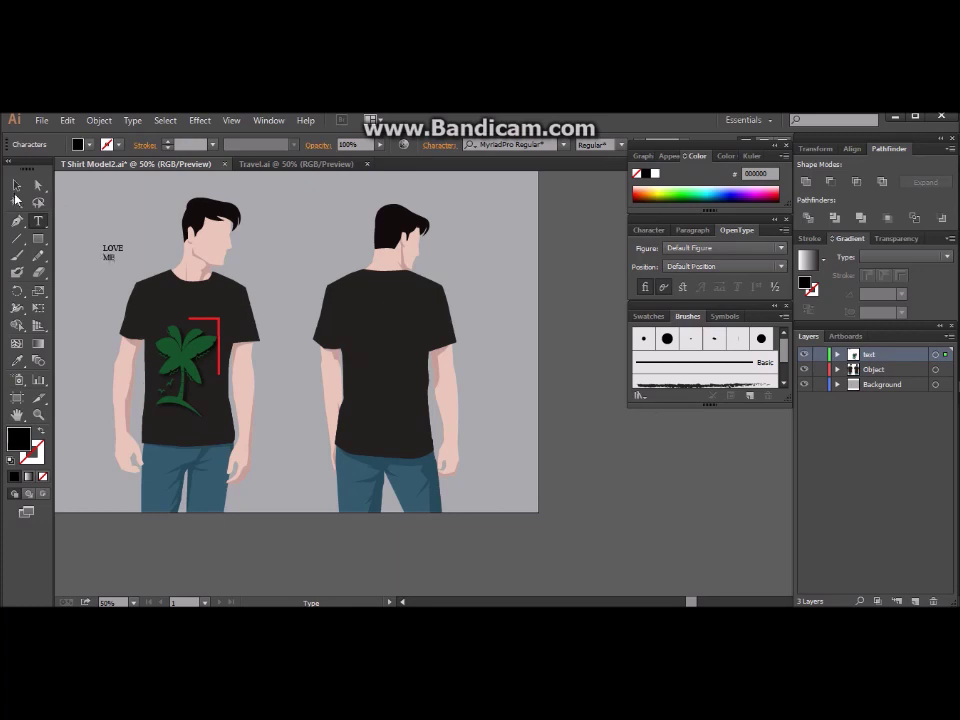
left_click(16, 185)
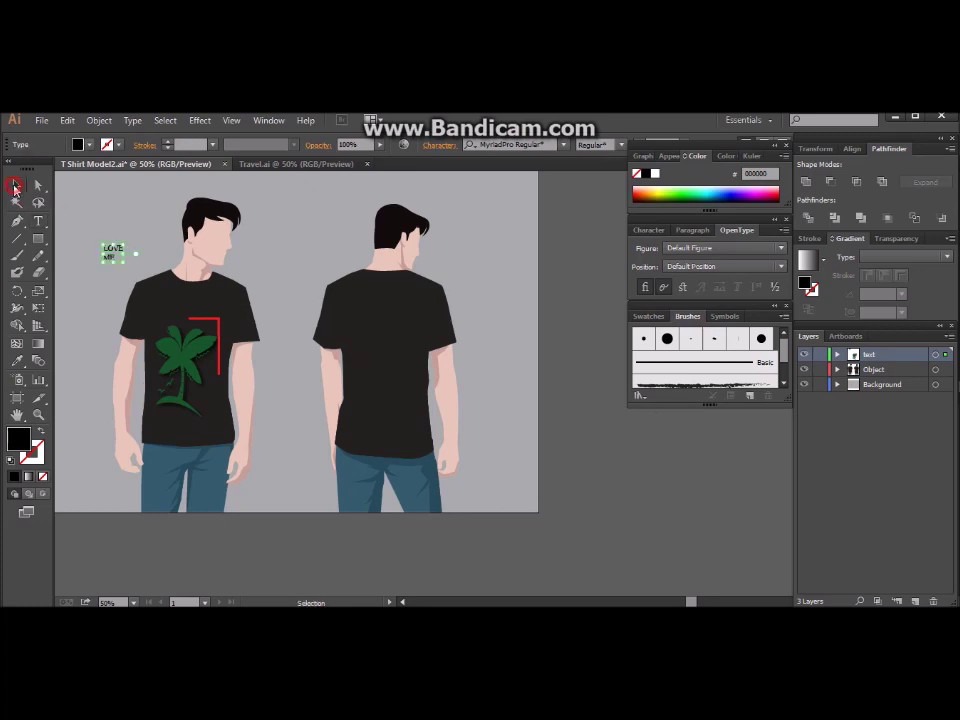
left_click(566, 150)
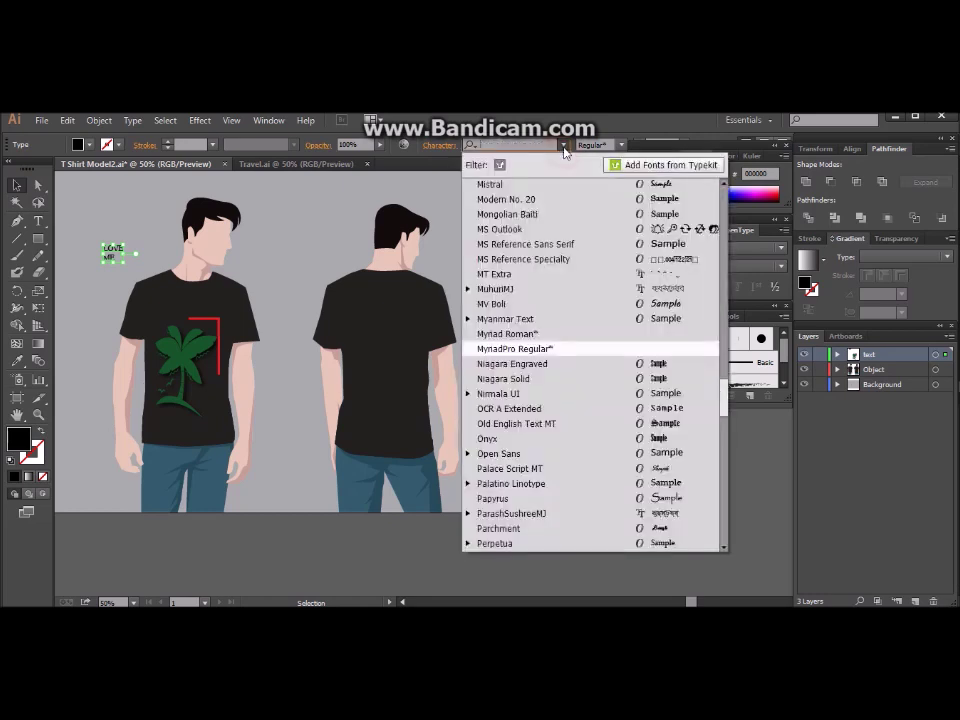
scroll(671, 375, "up", 5)
scroll(673, 375, "up", 5)
scroll(673, 375, "up", 4)
left_click(686, 514)
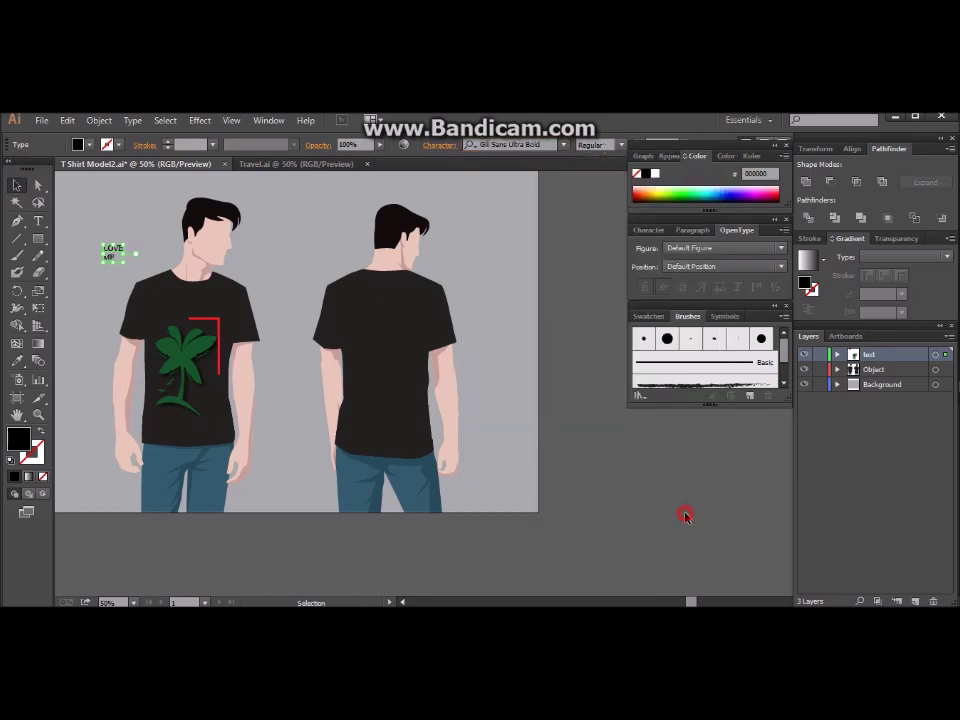
mouse_move(116, 262)
left_mouse_down()
mouse_move(116, 289)
mouse_move(143, 266)
left_mouse_up()
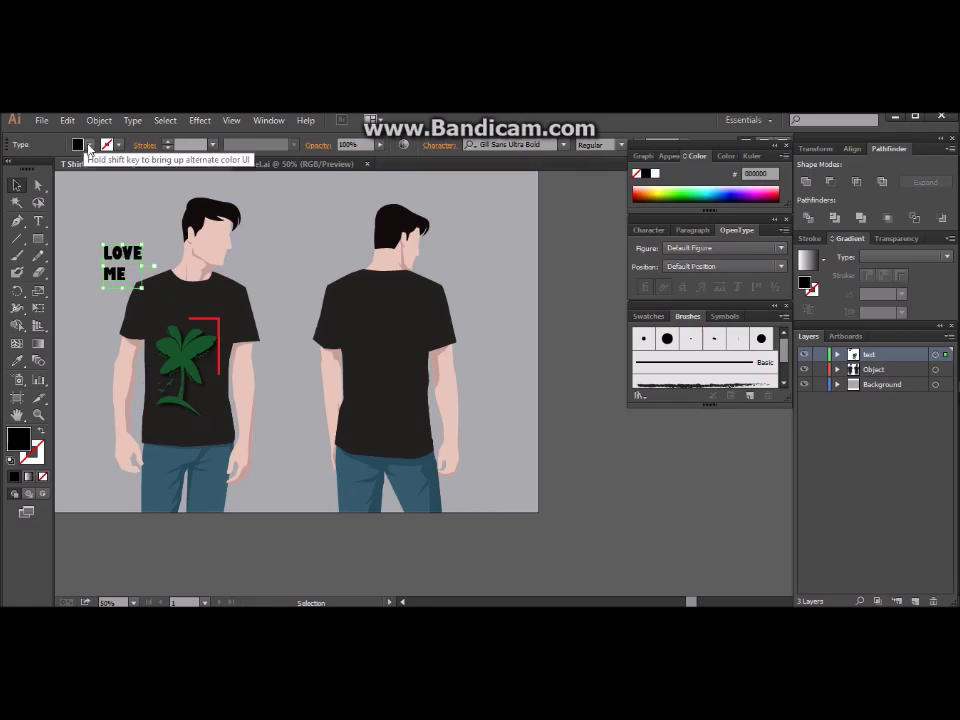
Eyedropper the bracket's red onto LOVE ME and move it onto the front shirt's chest
left_click(17, 361)
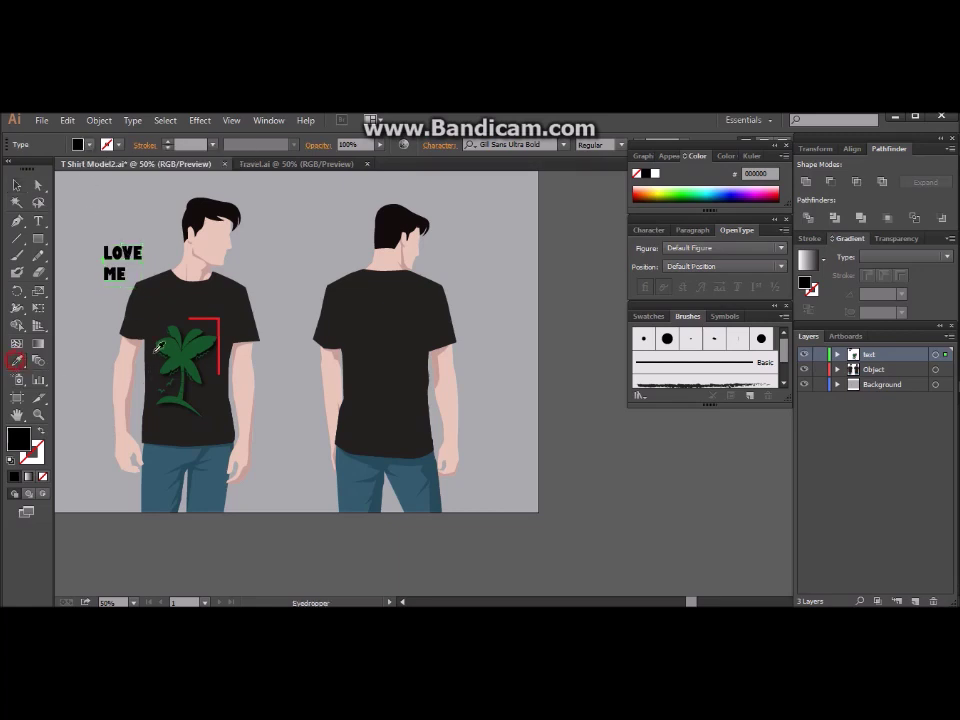
left_click(218, 320)
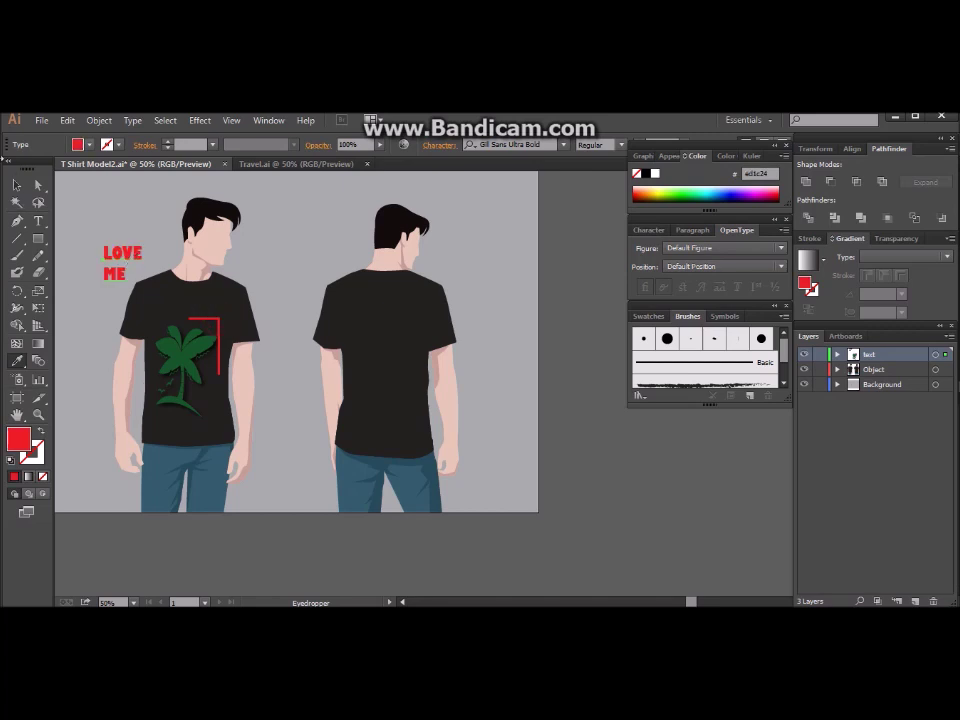
left_click(17, 185)
left_click_drag(118, 262, 163, 325)
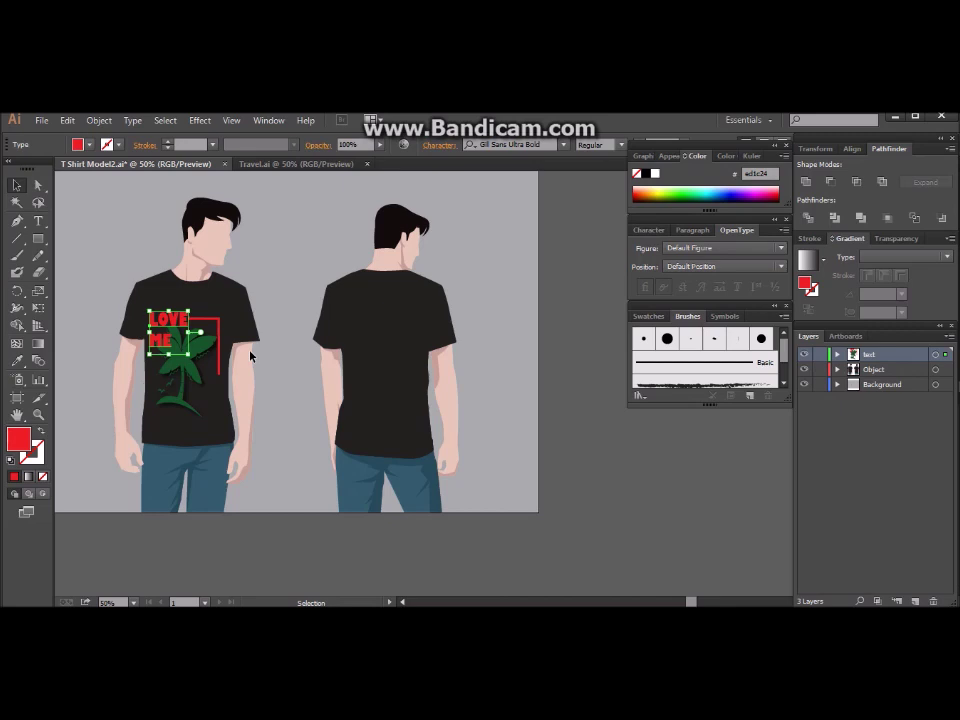
left_click(281, 395)
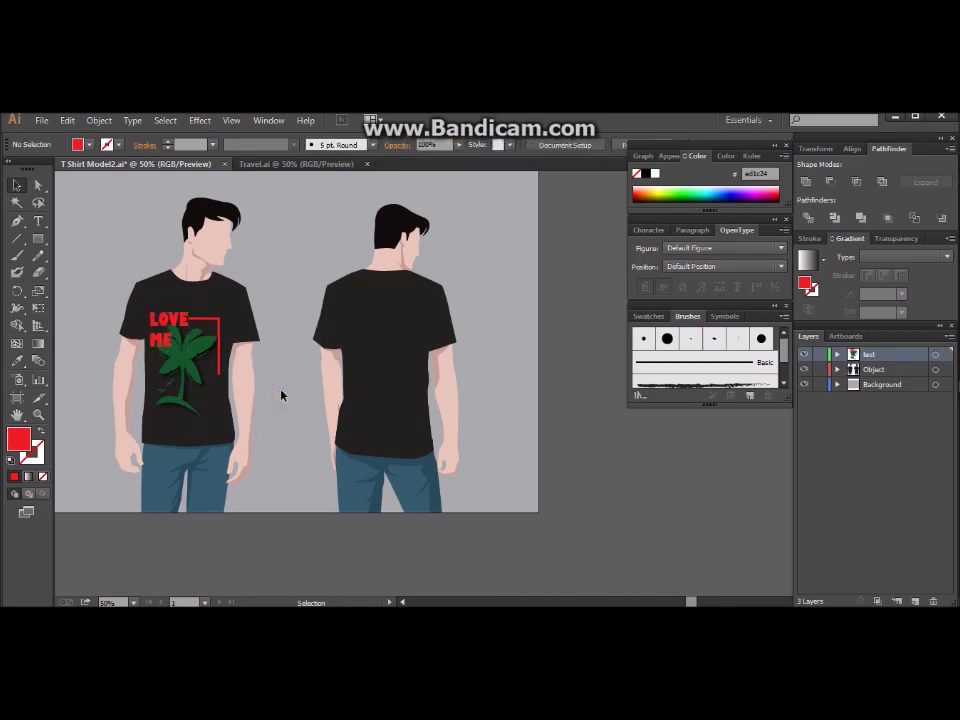
mouse_move(146, 306)
left_mouse_down()
mouse_move(225, 403)
mouse_move(223, 418)
left_mouse_up()
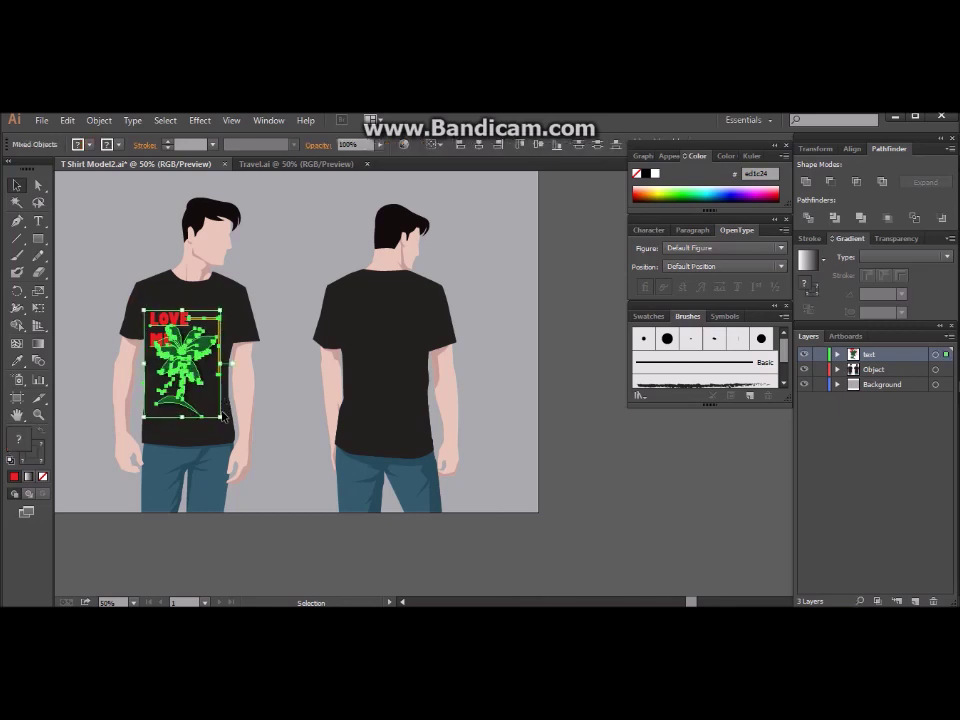
Select the front palm tree and give it a Linear gradient fill
left_click(274, 413)
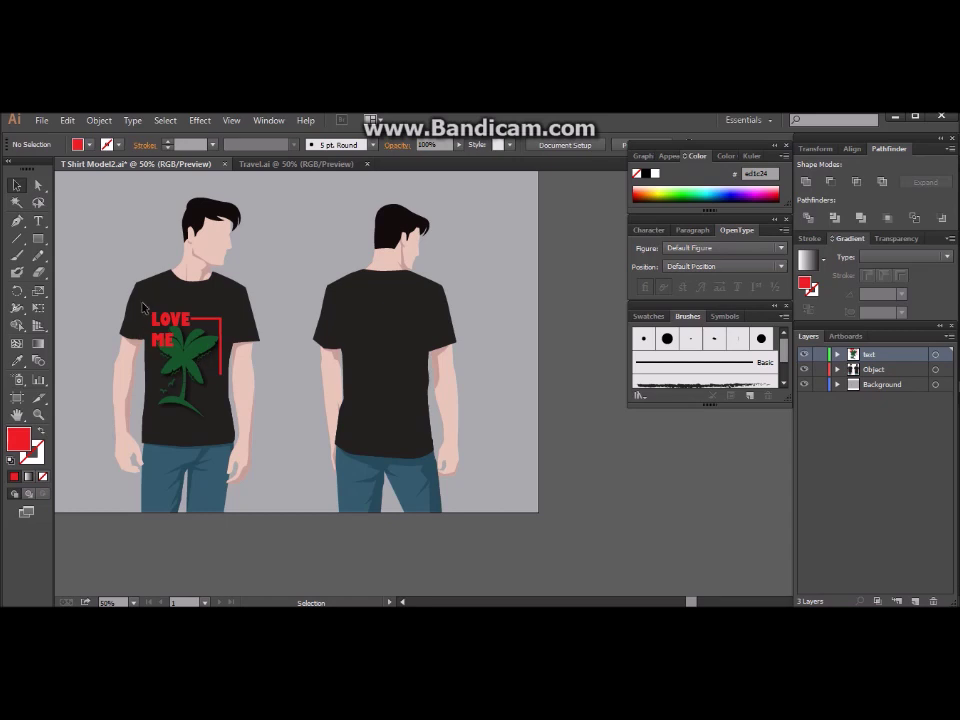
left_click_drag(218, 427, 203, 309)
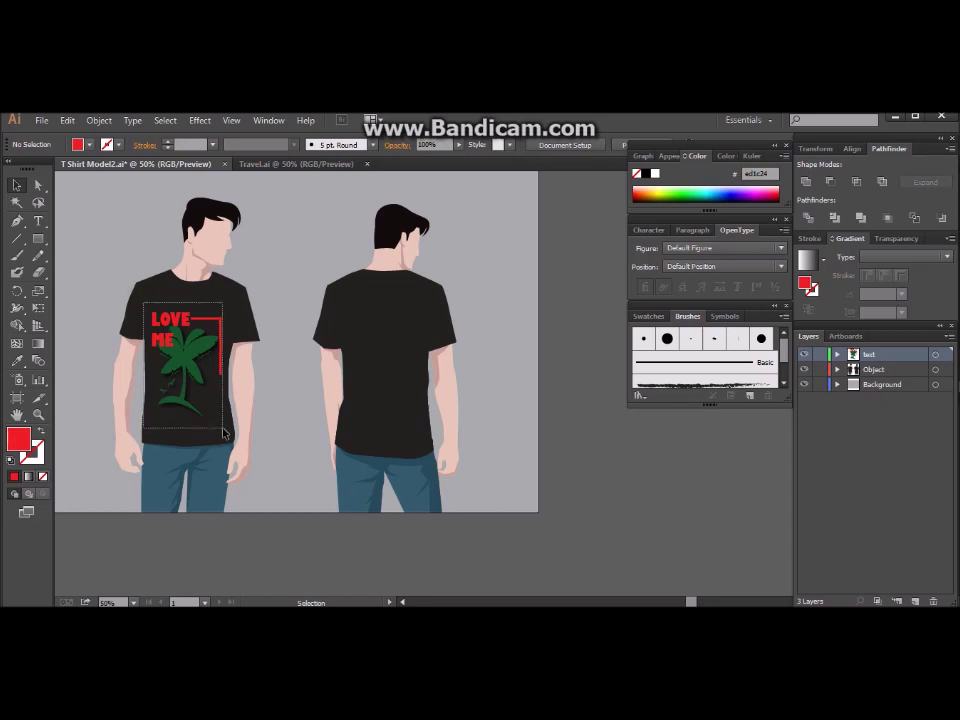
left_click(203, 121)
mouse_move(218, 281)
left_click(630, 511)
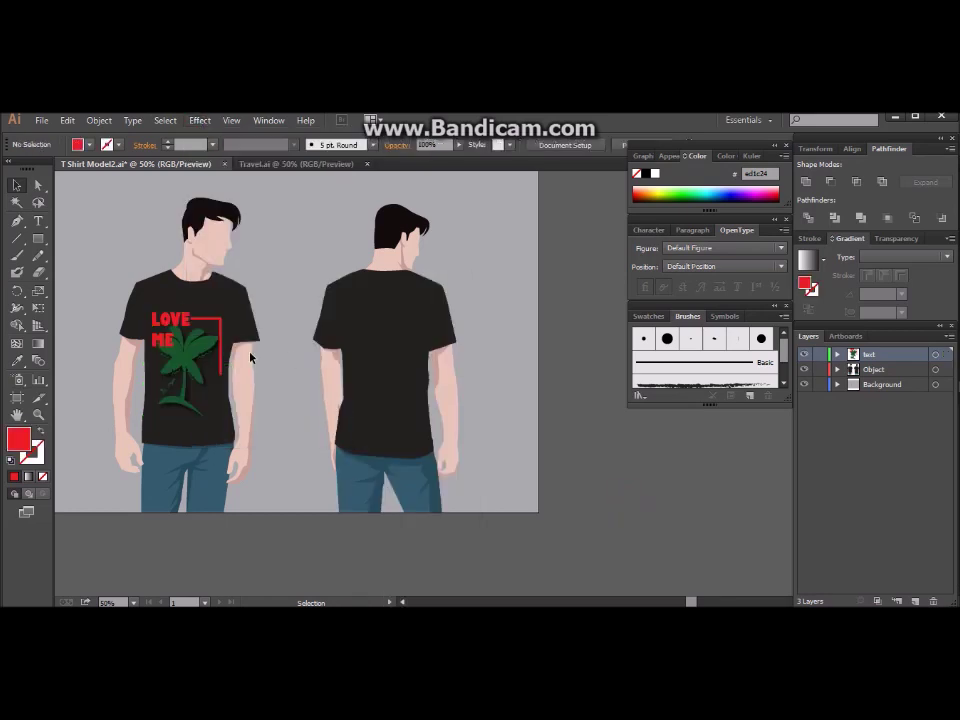
left_click(185, 355)
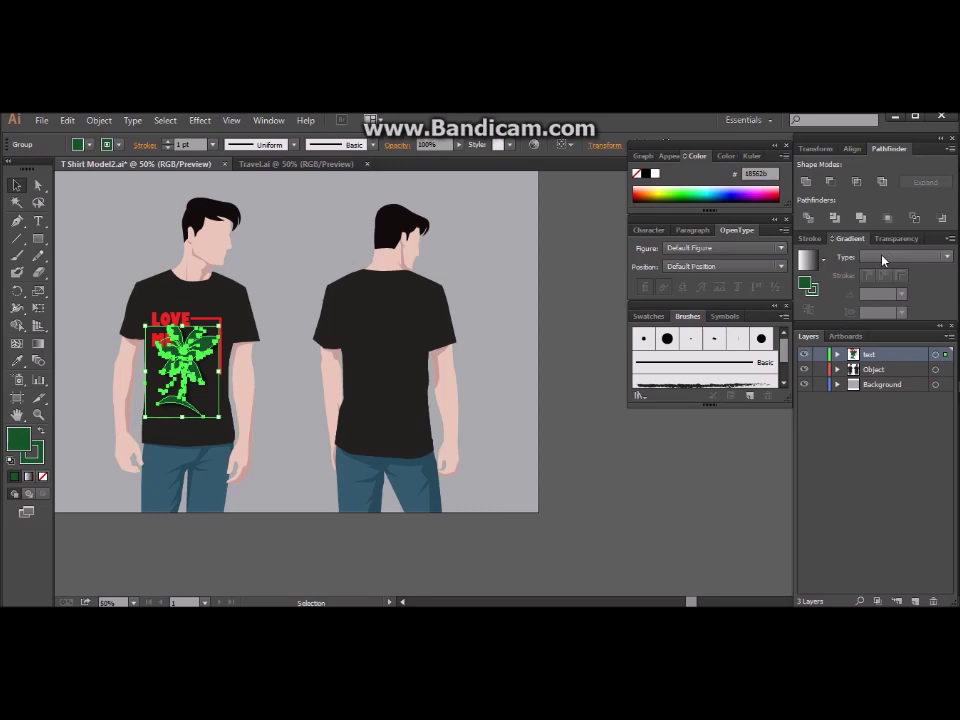
left_click(883, 260)
left_click(838, 343)
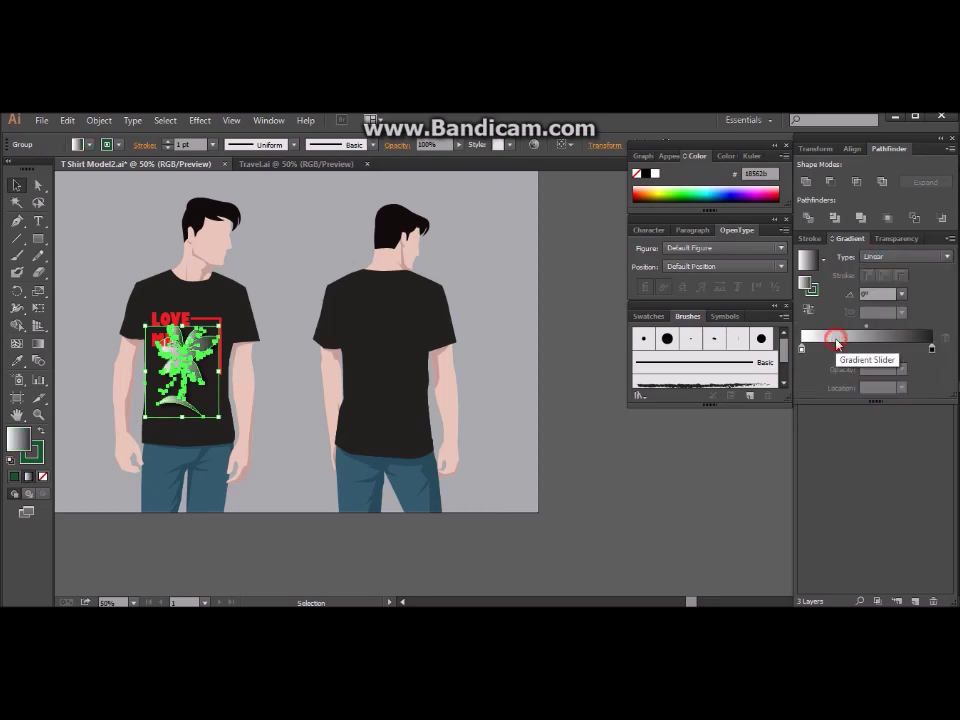
Set the gradient's first stop to a bright CMYK green
double_click(801, 348)
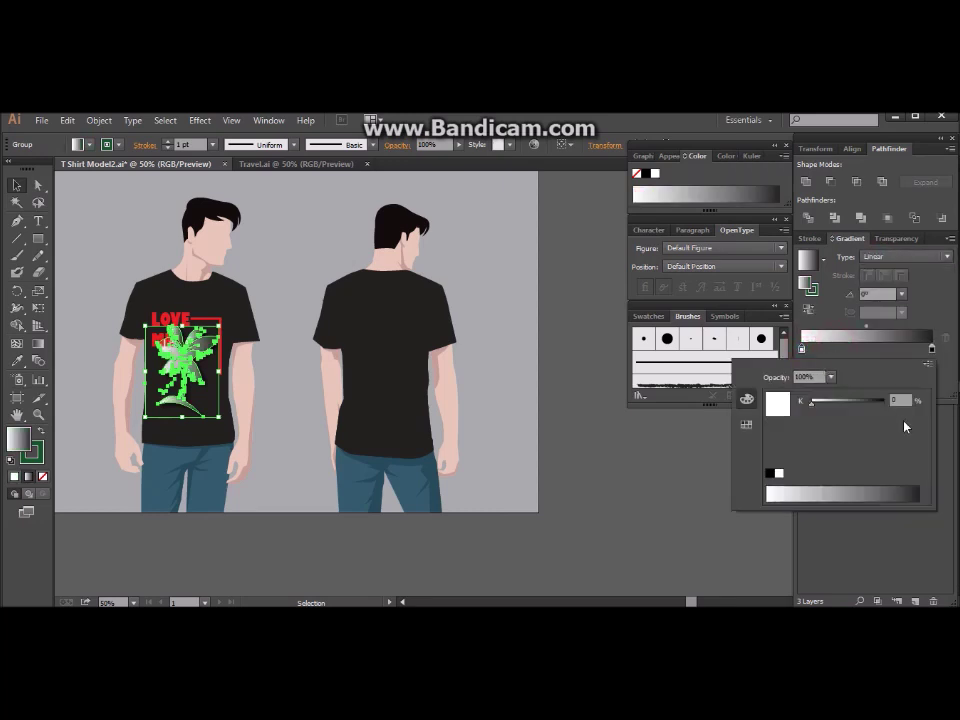
left_click(926, 364)
left_click(872, 414)
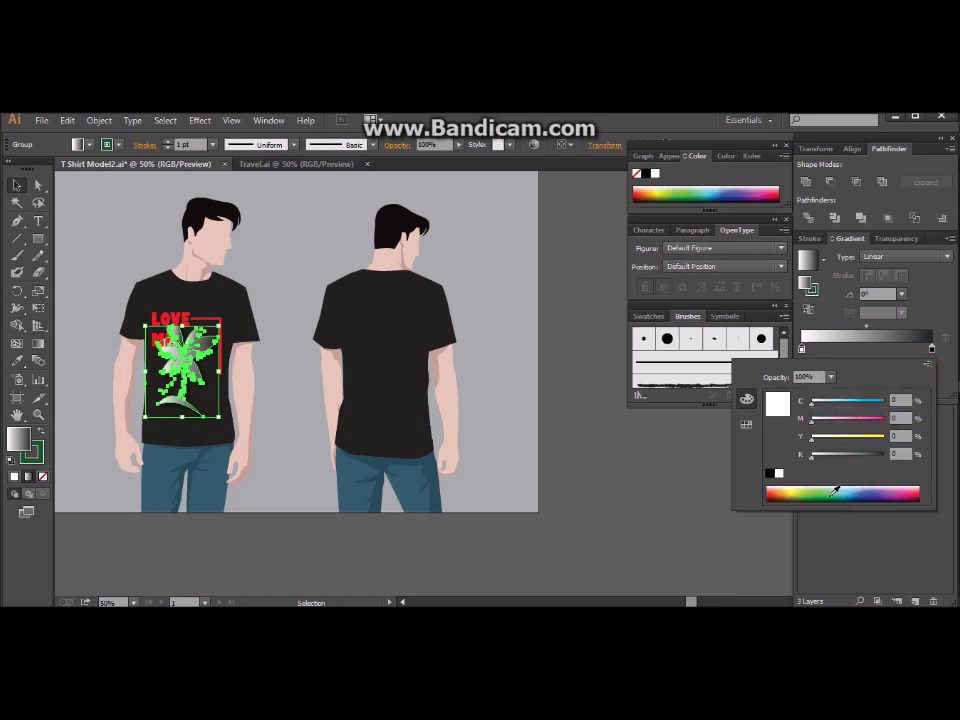
left_click(829, 491)
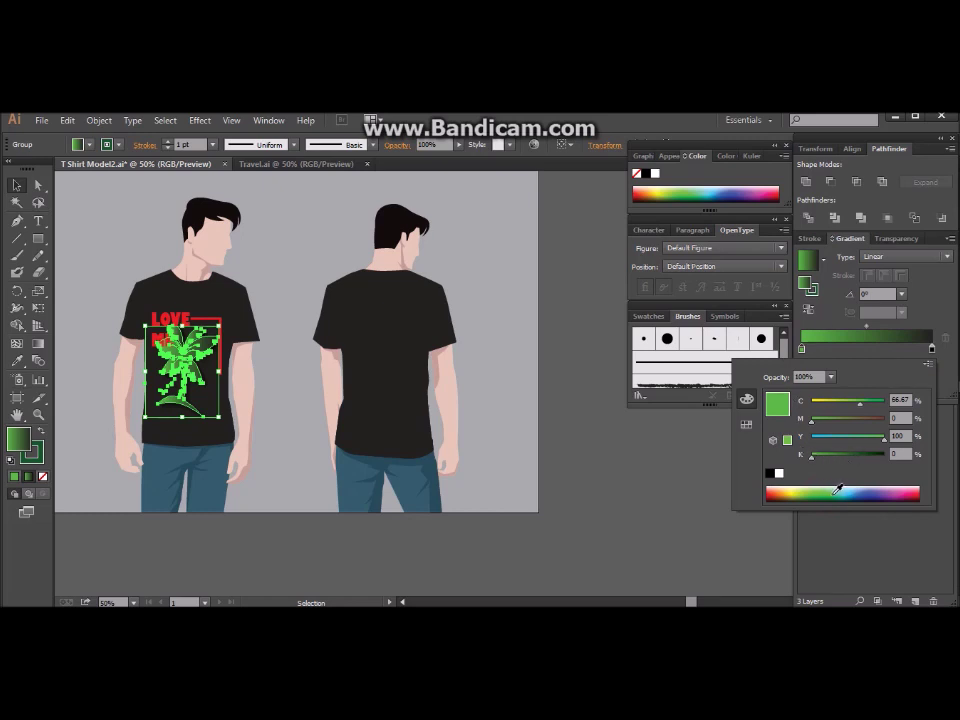
left_click(838, 491)
left_click(827, 491)
left_click(826, 487)
left_click_drag(832, 461, 837, 458)
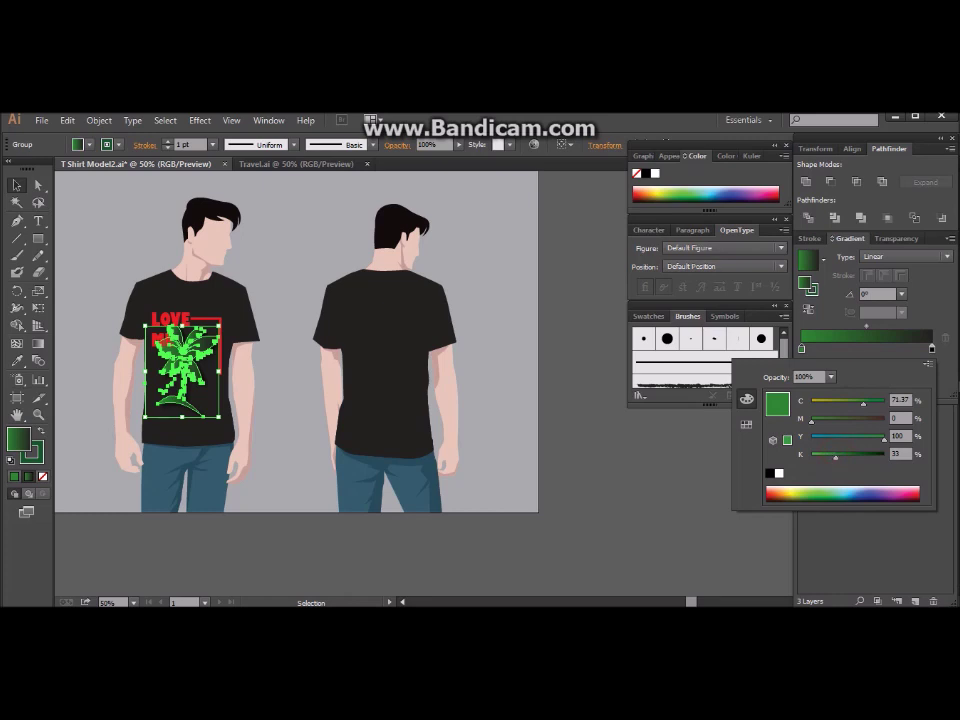
left_click(932, 349)
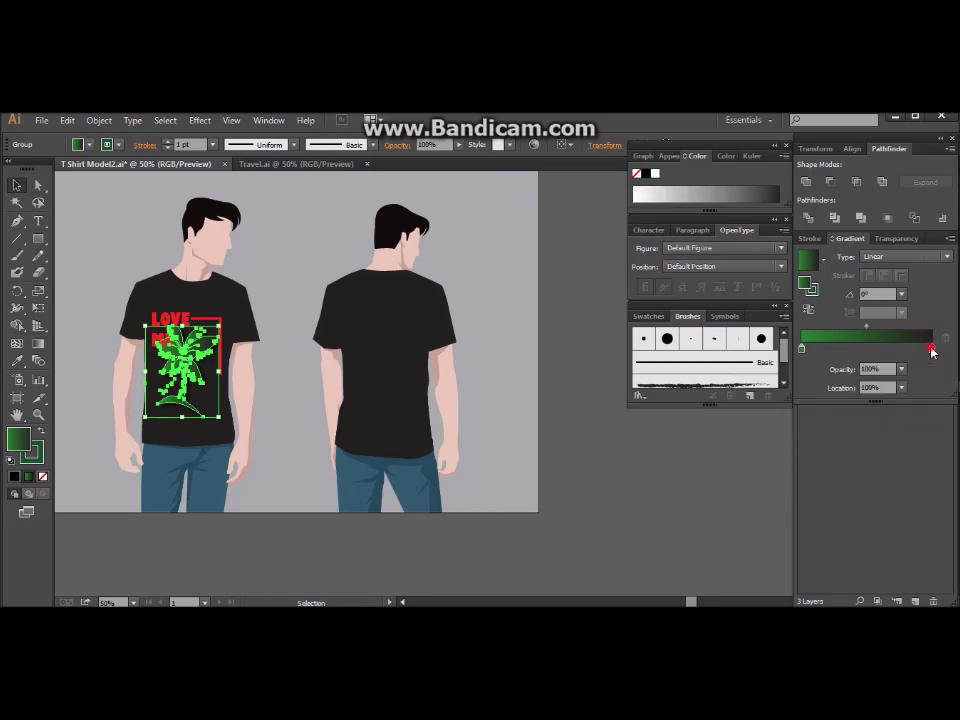
Set the end stop to a brighter CMYK green and drag both stops to the left end
double_click(932, 349)
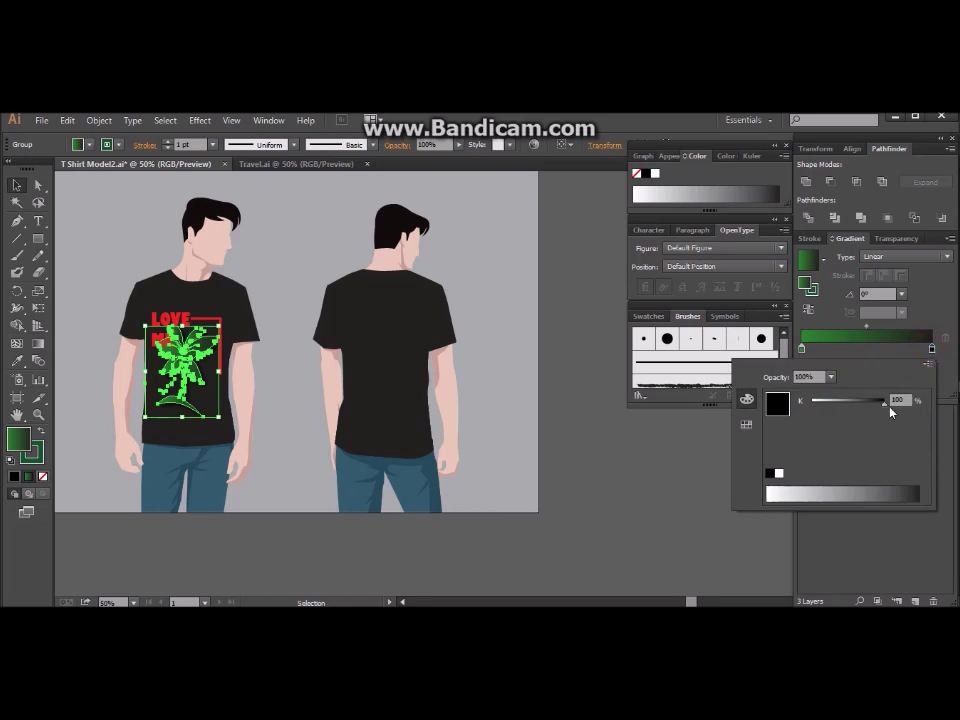
left_click(925, 366)
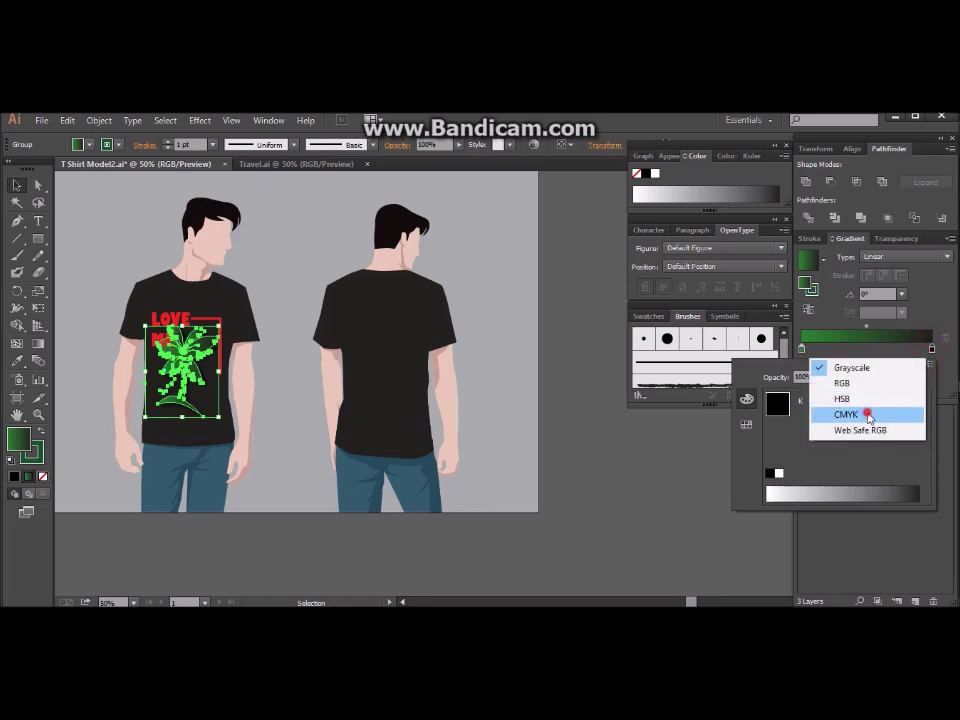
left_click(866, 414)
left_click(838, 491)
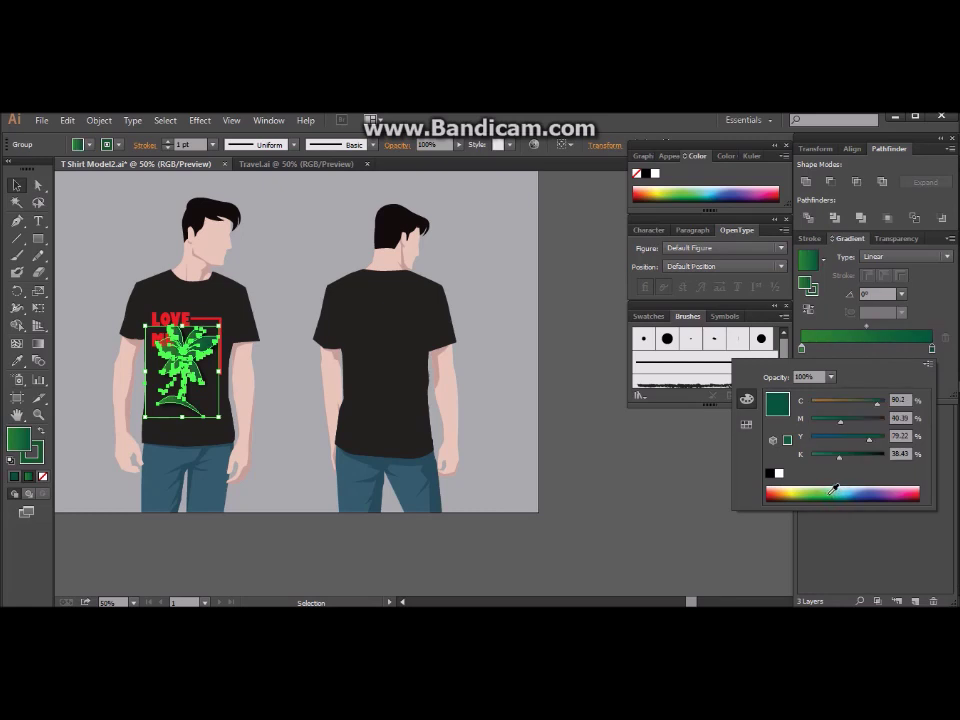
left_click(834, 490)
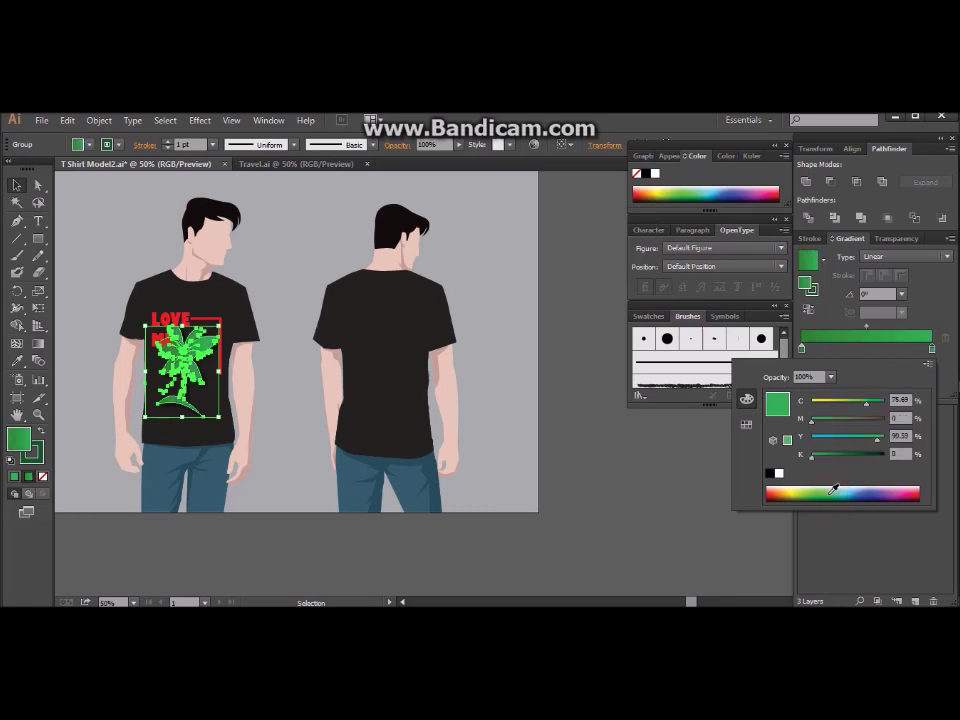
left_click(932, 350)
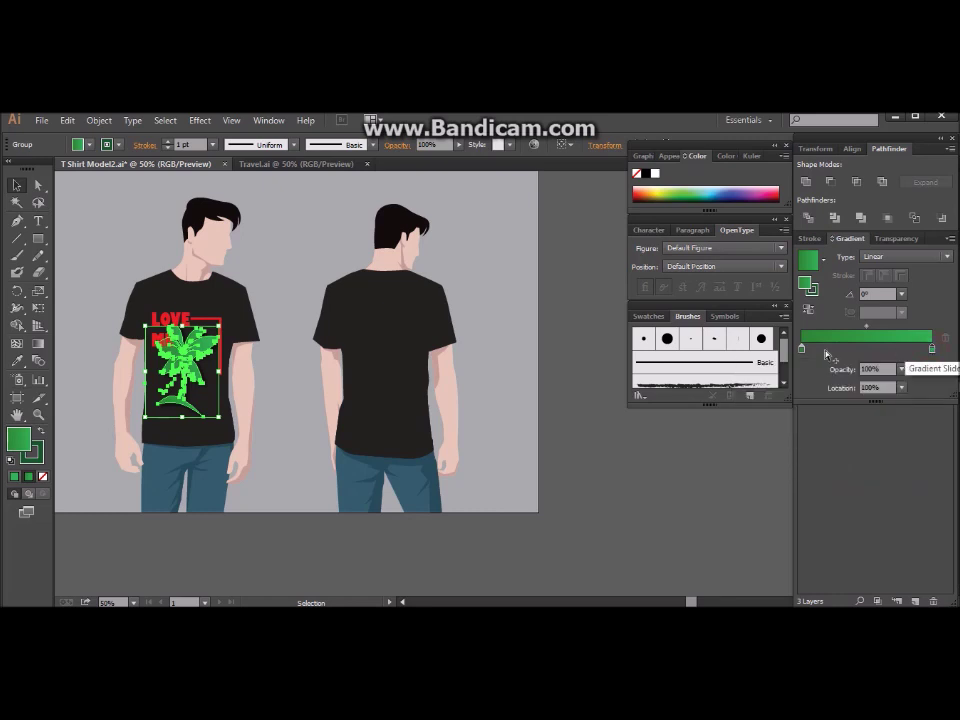
mouse_move(932, 350)
left_mouse_down()
mouse_move(801, 350)
mouse_move(932, 349)
left_mouse_up()
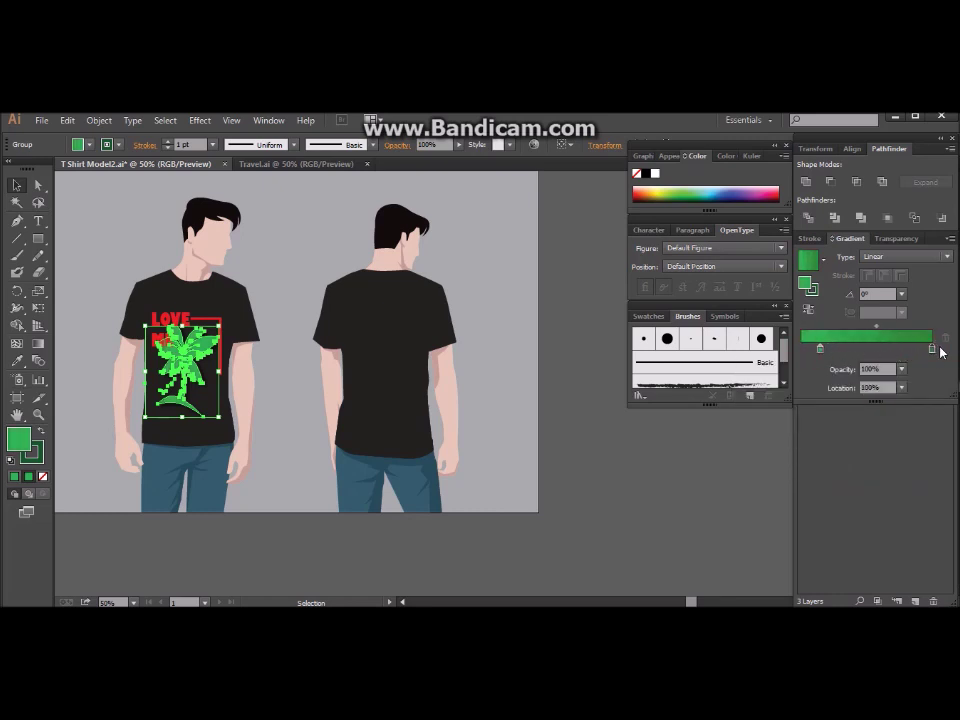
left_click_drag(821, 350, 801, 350)
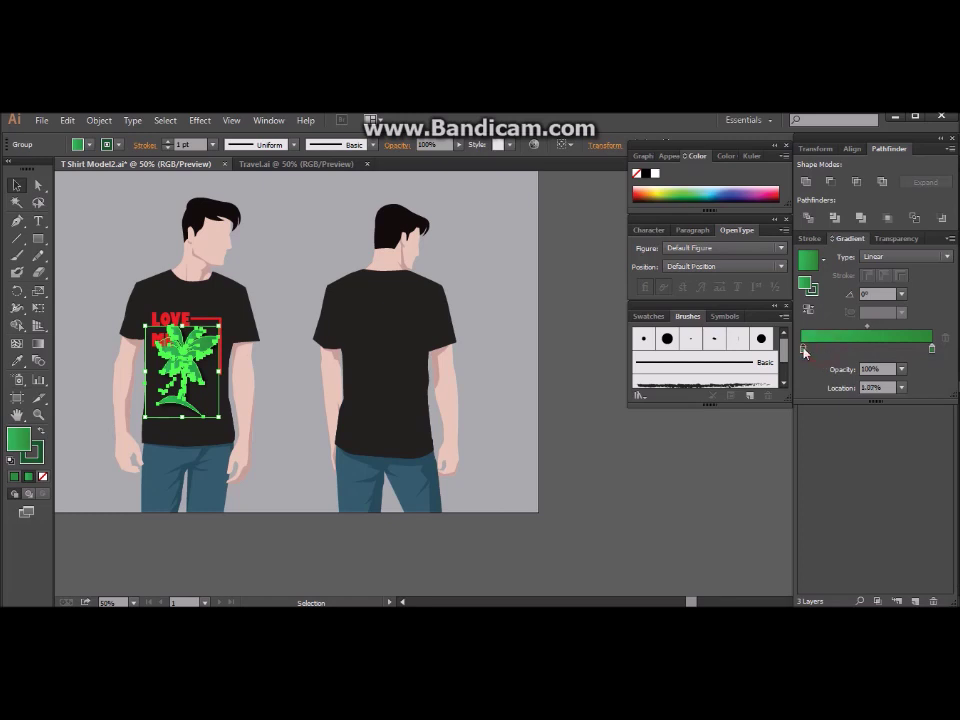
left_click(698, 499)
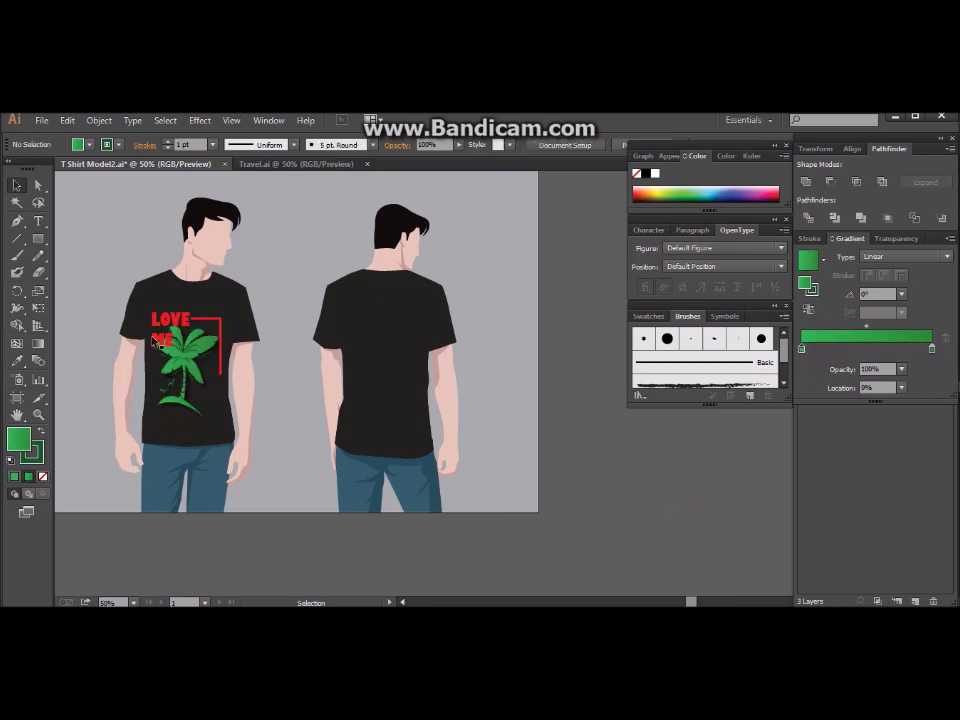
Place a scaled-down copy of the palm tree high on the back shirt near the shoulders
left_click(182, 360)
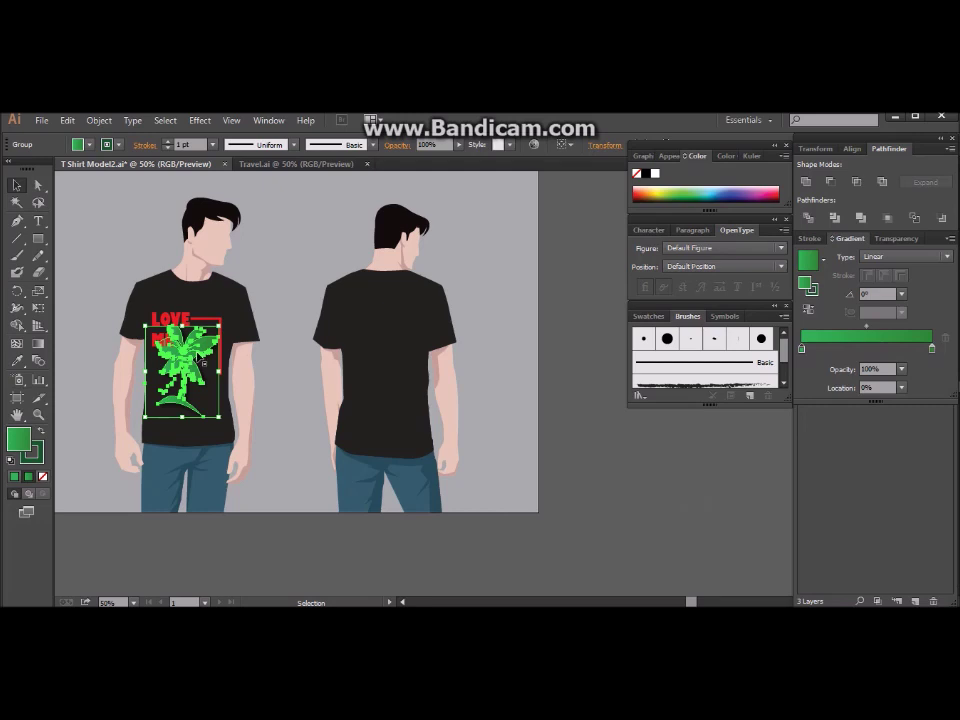
mouse_move(204, 366)
left_mouse_down()
mouse_move(395, 341)
mouse_move(386, 330)
left_mouse_up()
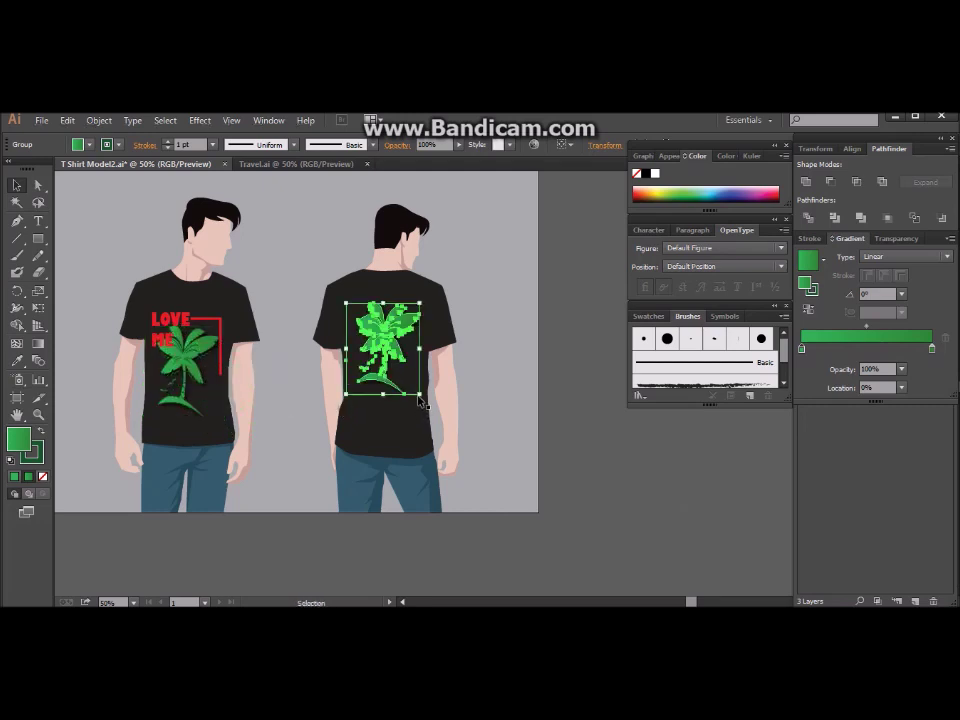
left_click_drag(420, 399, 384, 320)
left_click(600, 485)
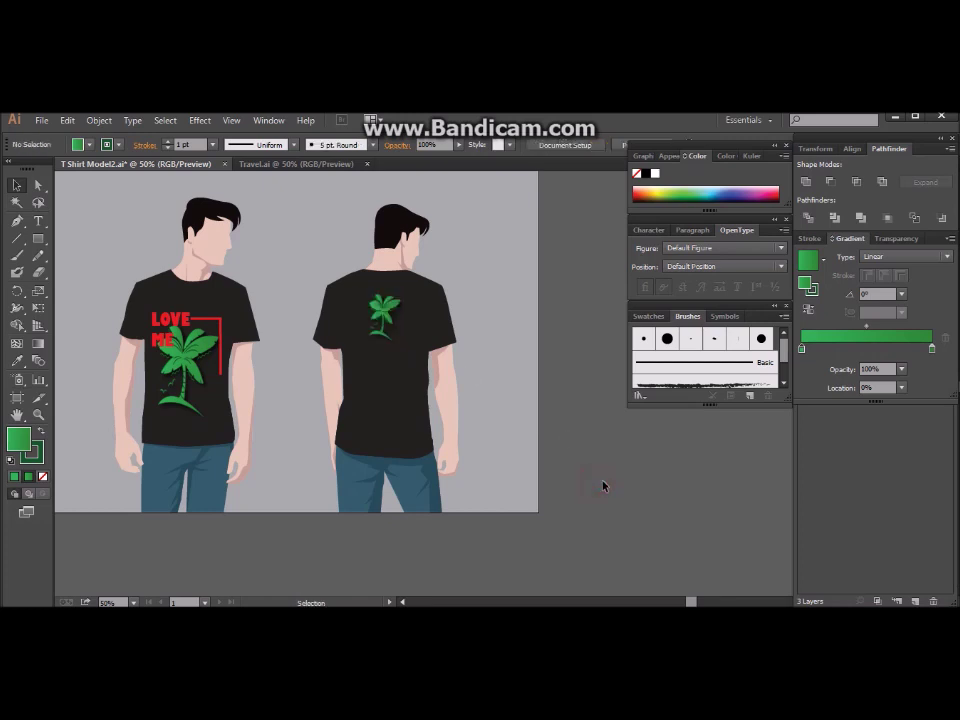
left_click(383, 318)
left_click(200, 120)
mouse_move(218, 281)
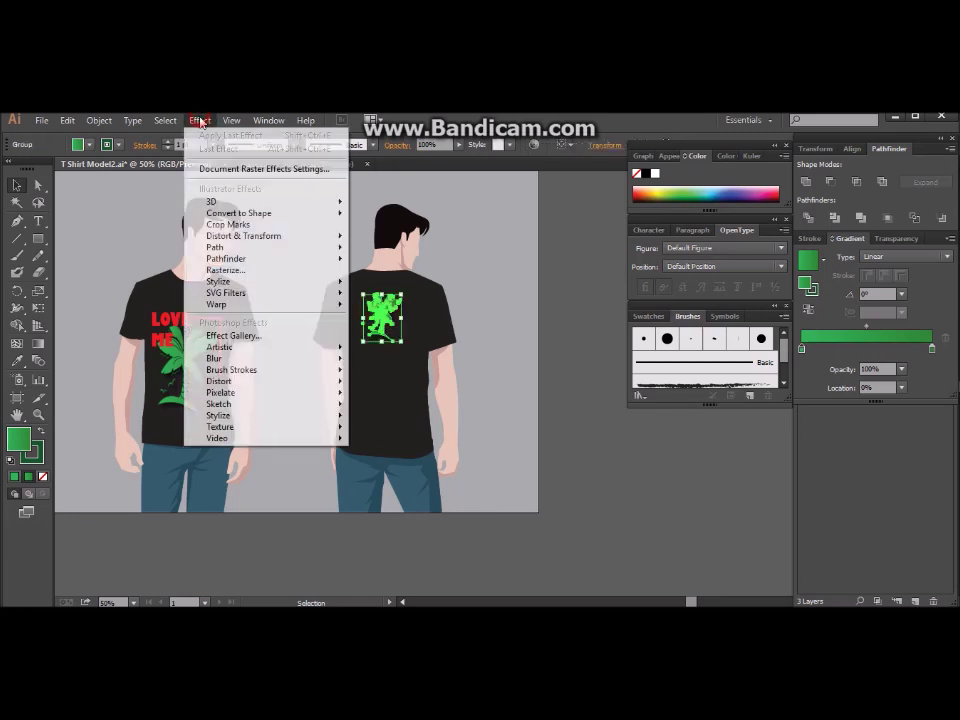
Apply a Drop Shadow to the back shirt's palm tree
left_click(397, 283)
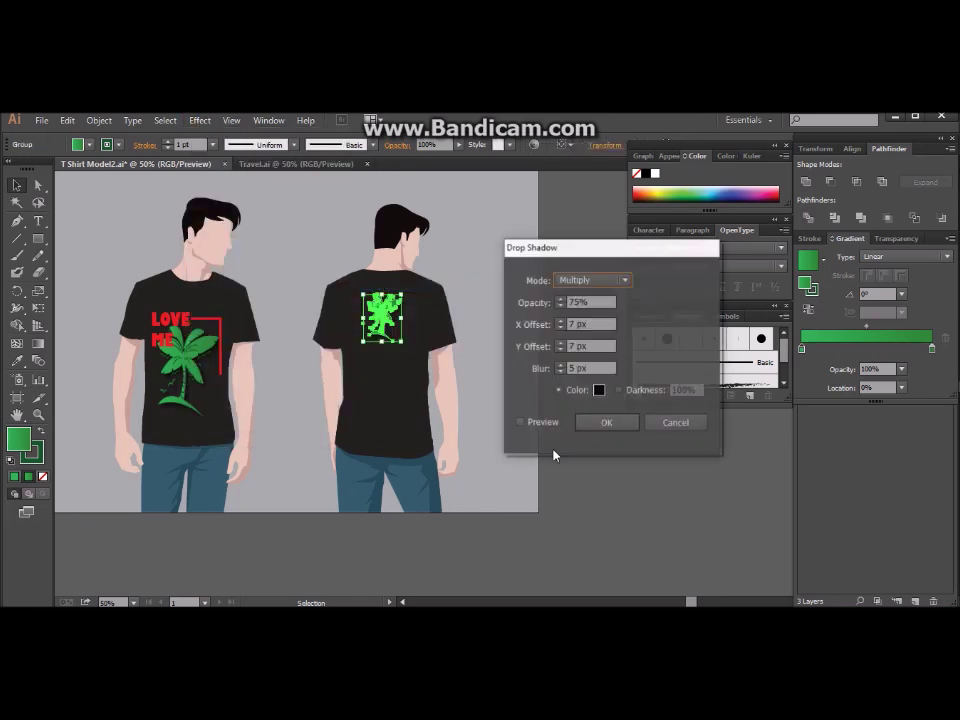
left_click(520, 423)
left_click(606, 422)
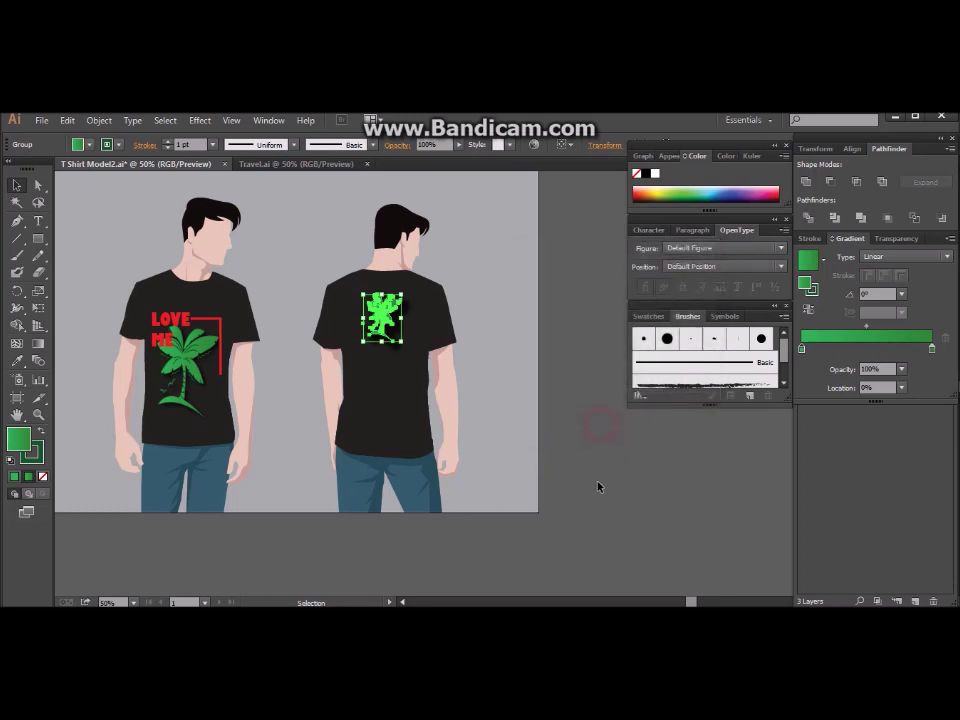
left_click(597, 485)
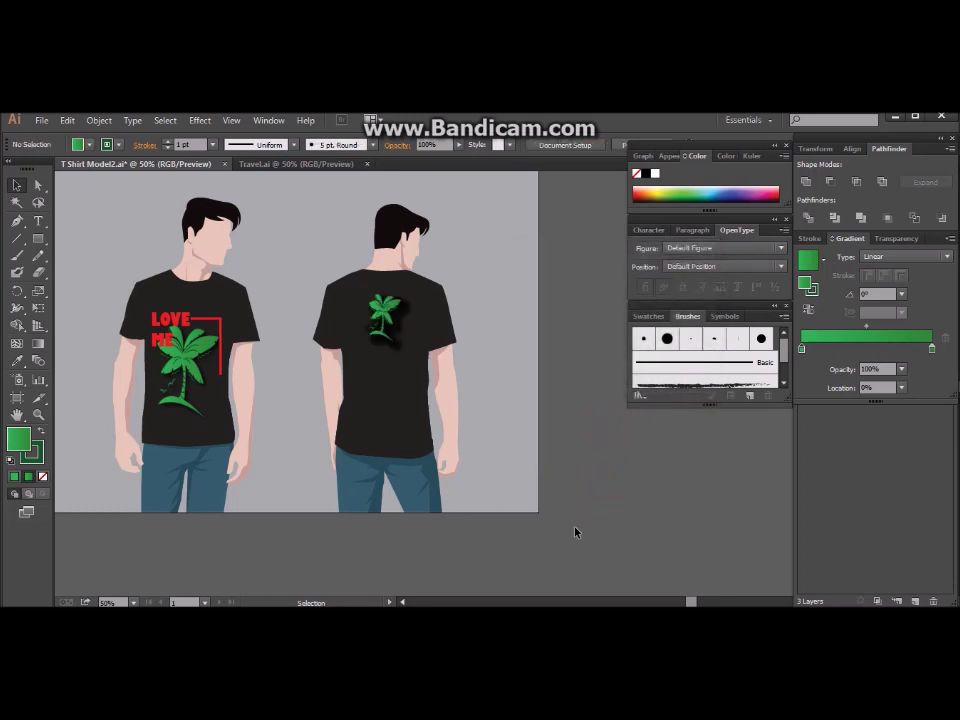
Apply a Drop Shadow to the front LOVE ME and palm artwork
left_click_drag(203, 425, 112, 220)
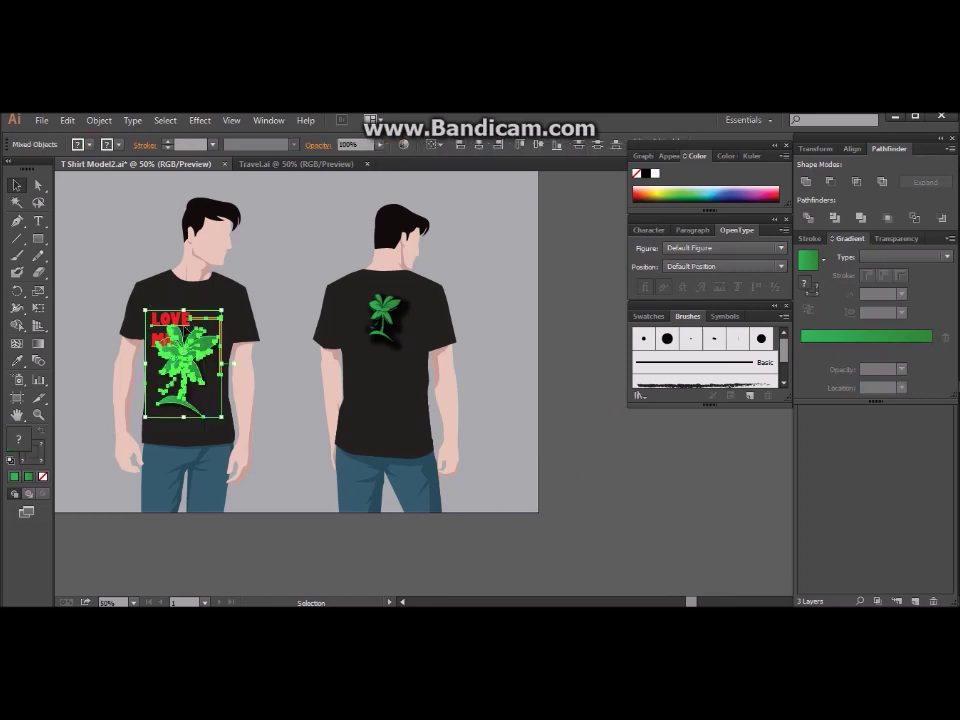
left_click(199, 121)
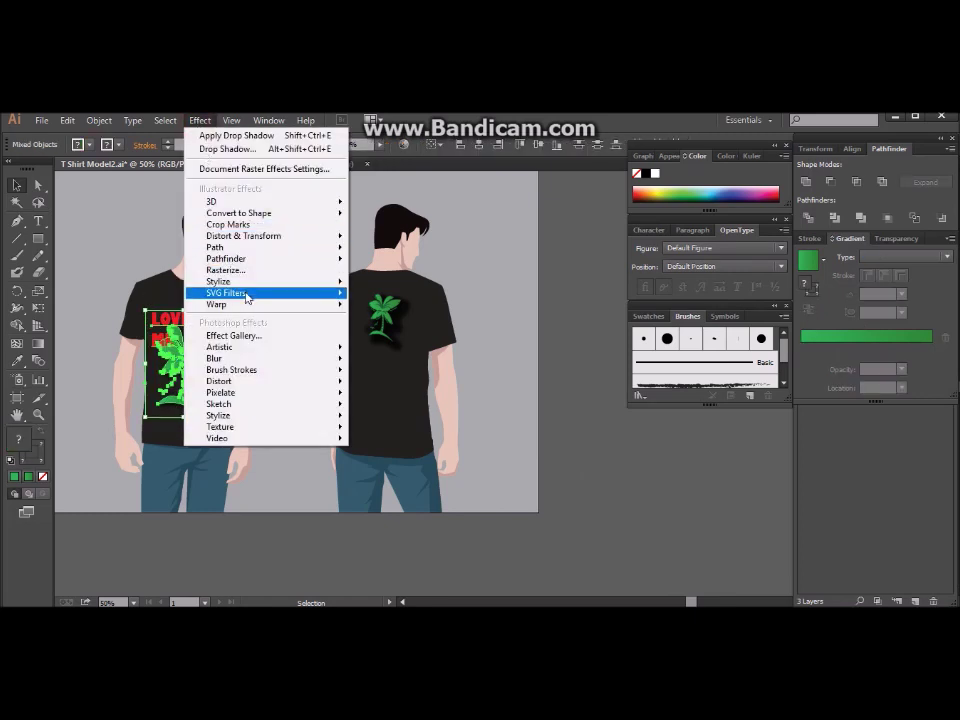
mouse_move(226, 292)
left_click(395, 282)
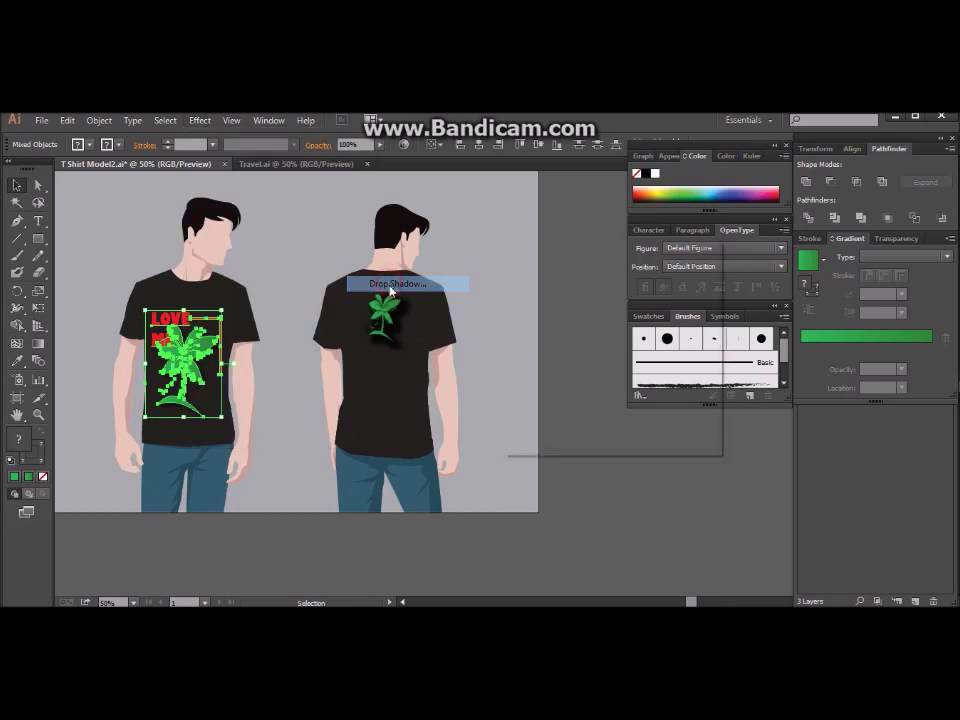
left_click(519, 423)
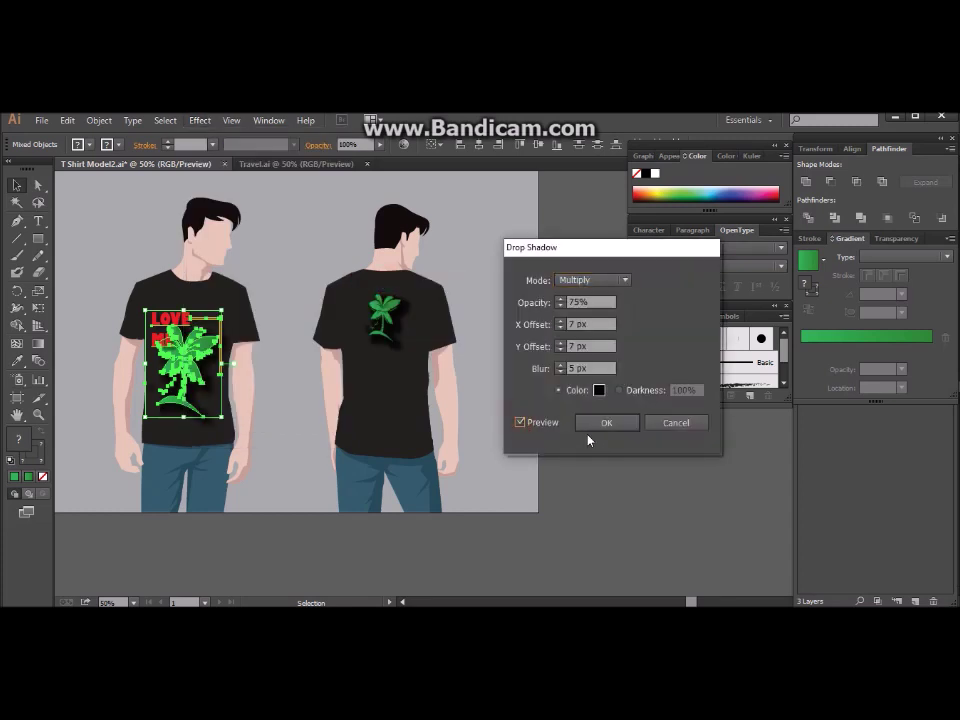
left_click(605, 424)
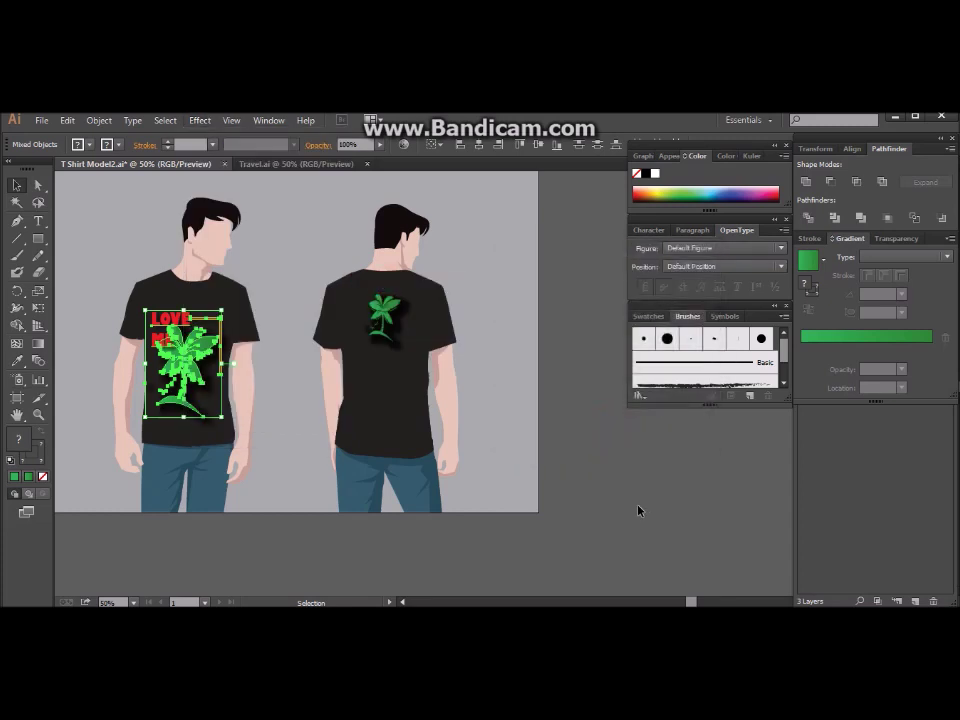
left_click(641, 511)
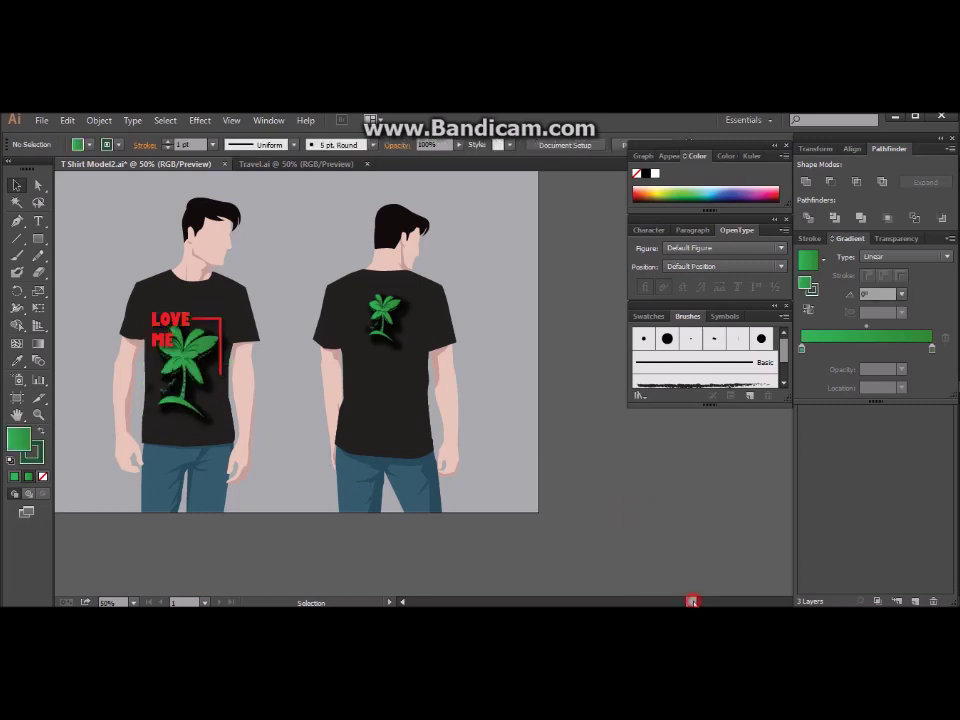
Unlock all locked artwork in the mockup with Object > Unlock All
left_click_drag(692, 602, 687, 602)
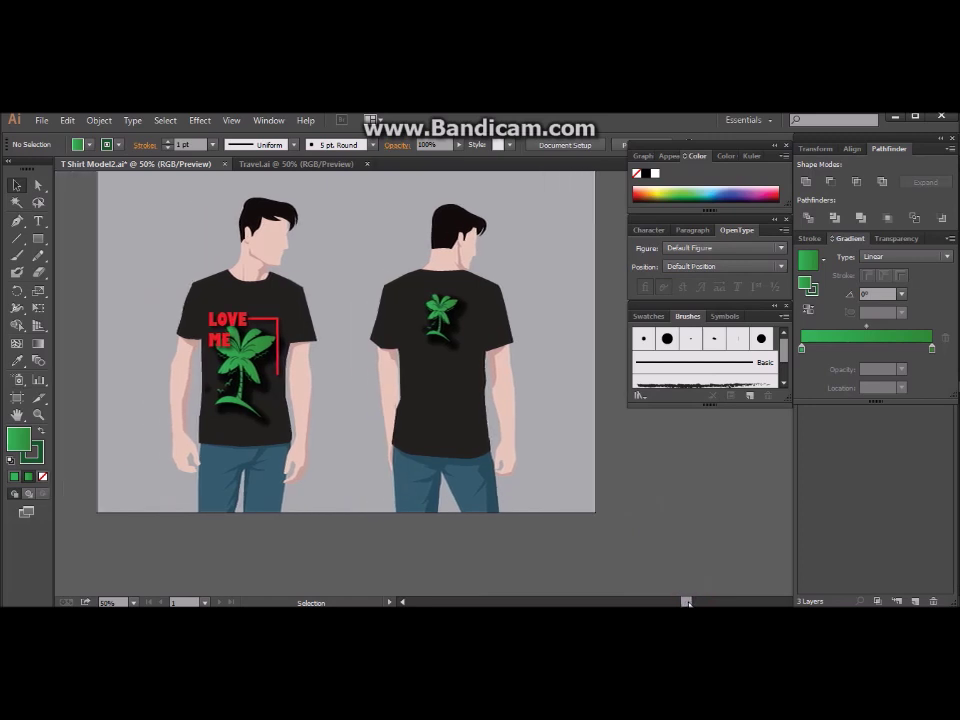
left_click_drag(687, 602, 685, 602)
scroll(484, 508, "up", 1)
scroll(484, 508, "up", 2)
scroll(422, 454, "down", 1)
scroll(404, 405, "down", 1)
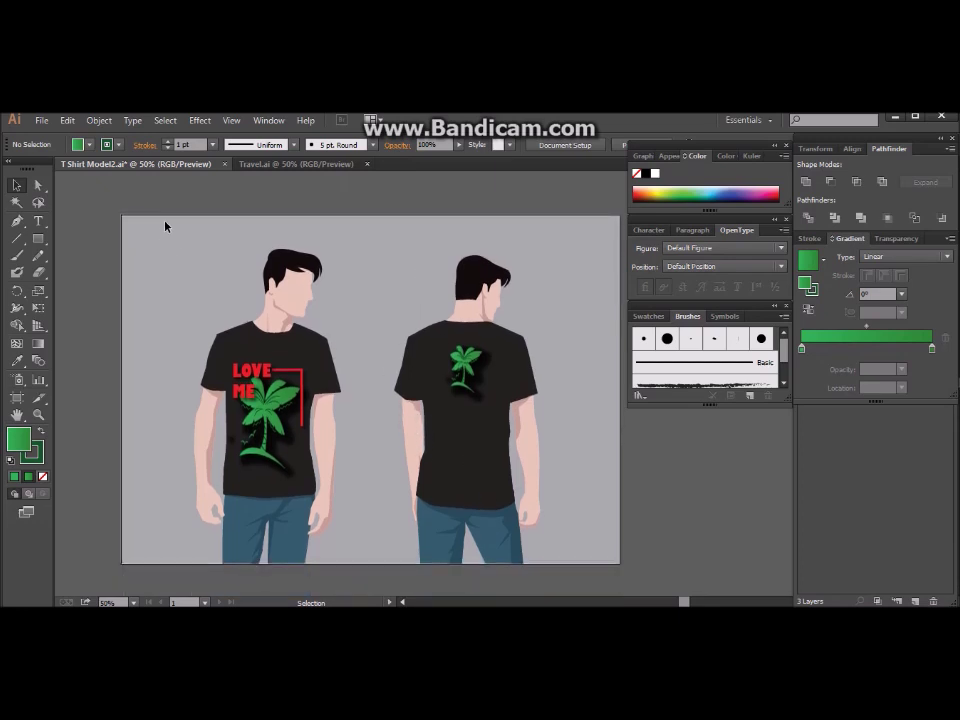
left_click(99, 120)
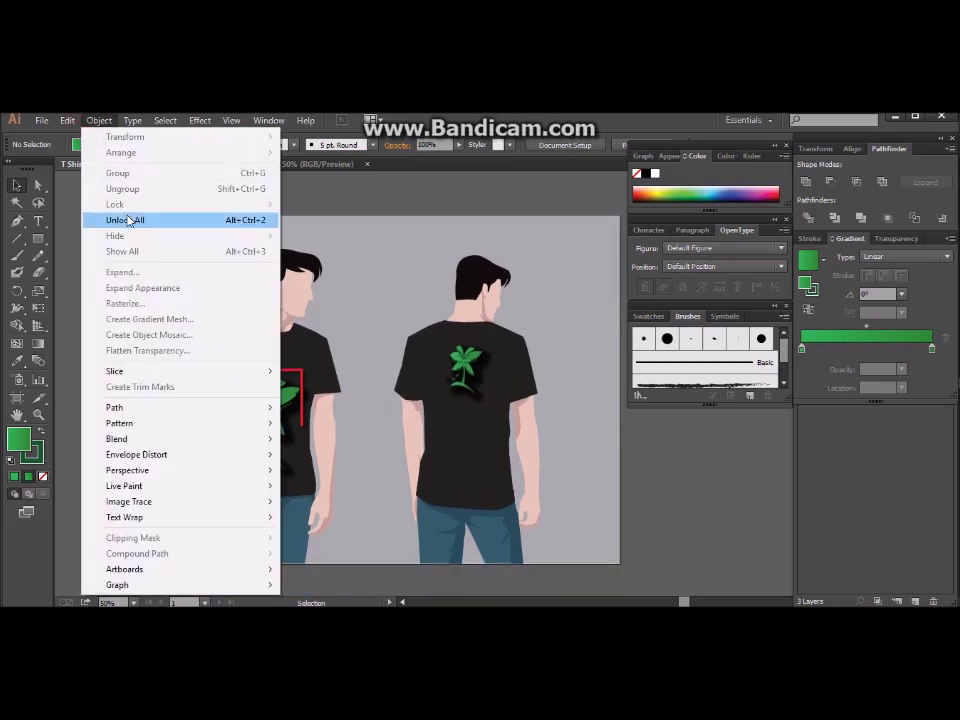
left_click(127, 220)
Select the grey background rectangle behind the two figures and review the locking options
left_click(96, 258)
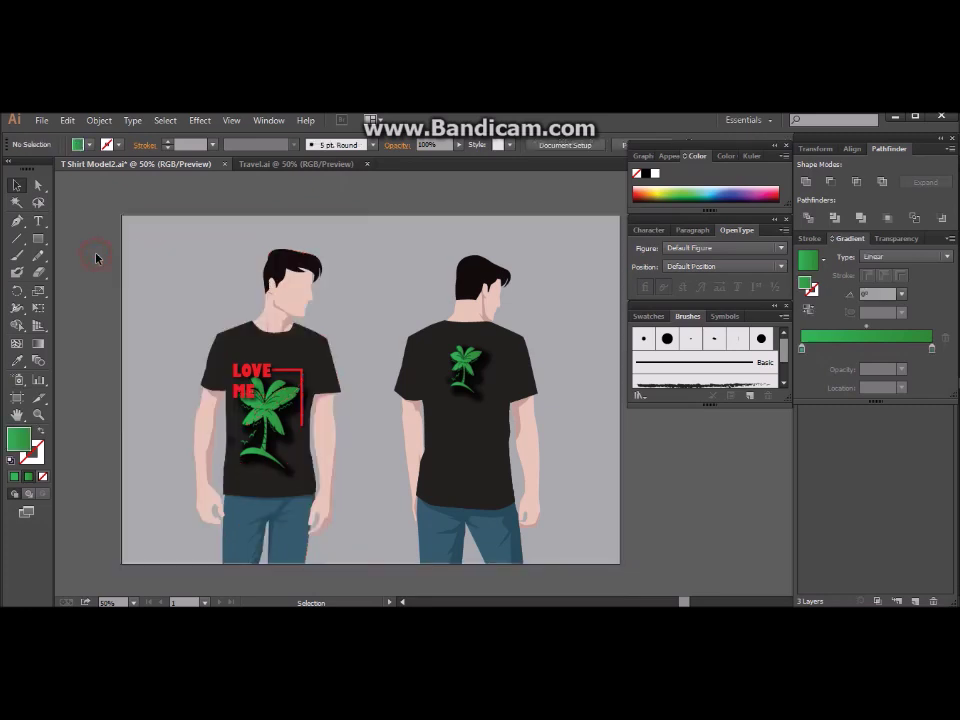
left_click(285, 265)
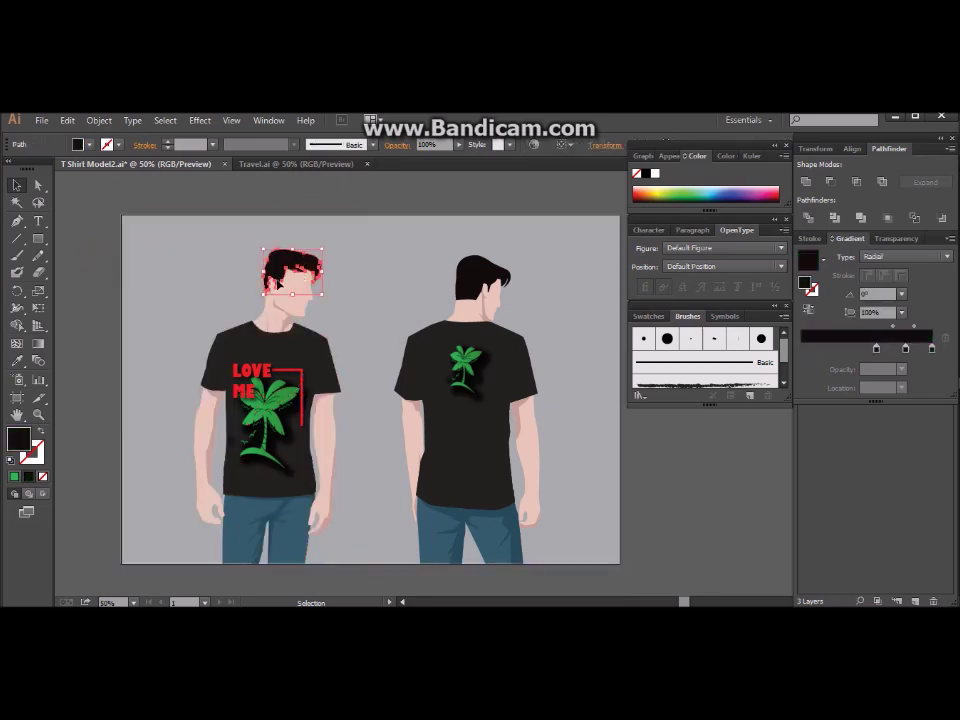
left_click(223, 284)
left_click(99, 120)
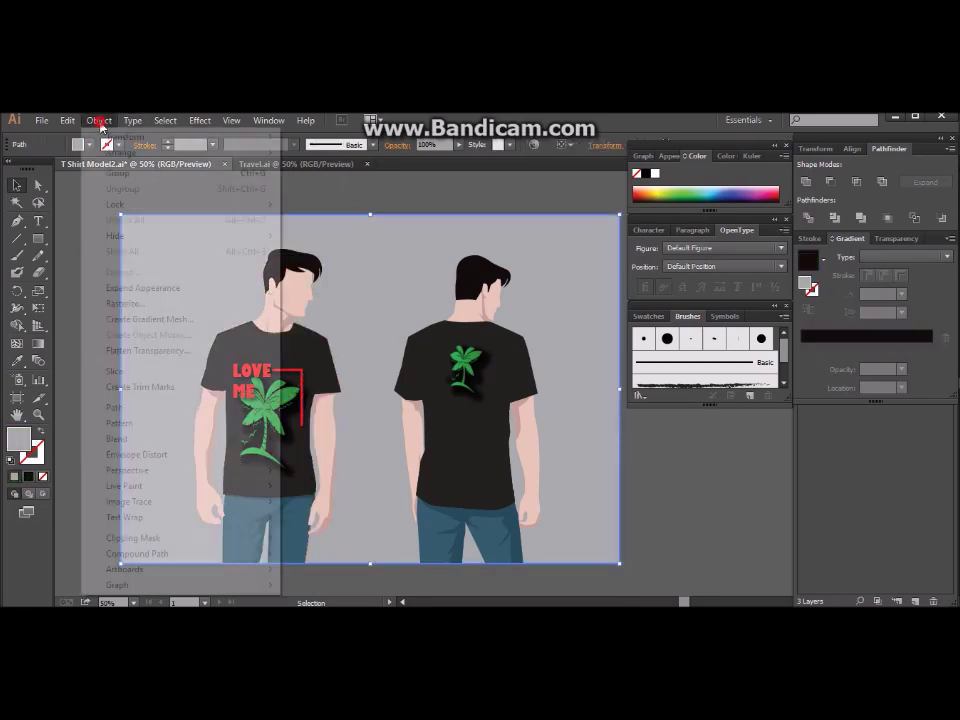
mouse_move(115, 204)
left_click(308, 205)
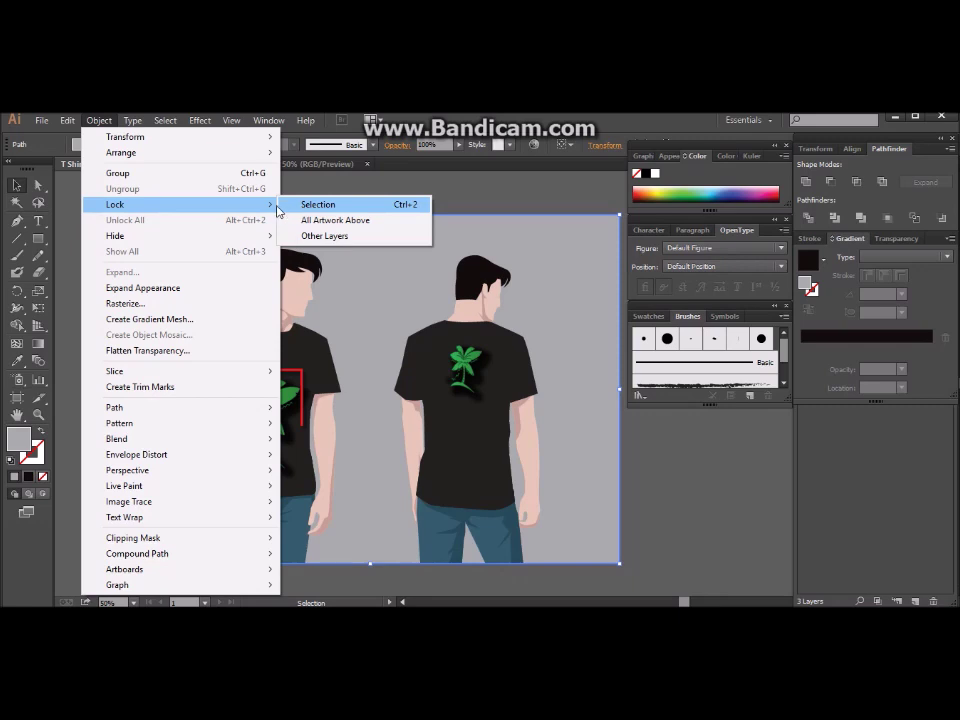
left_click(61, 218)
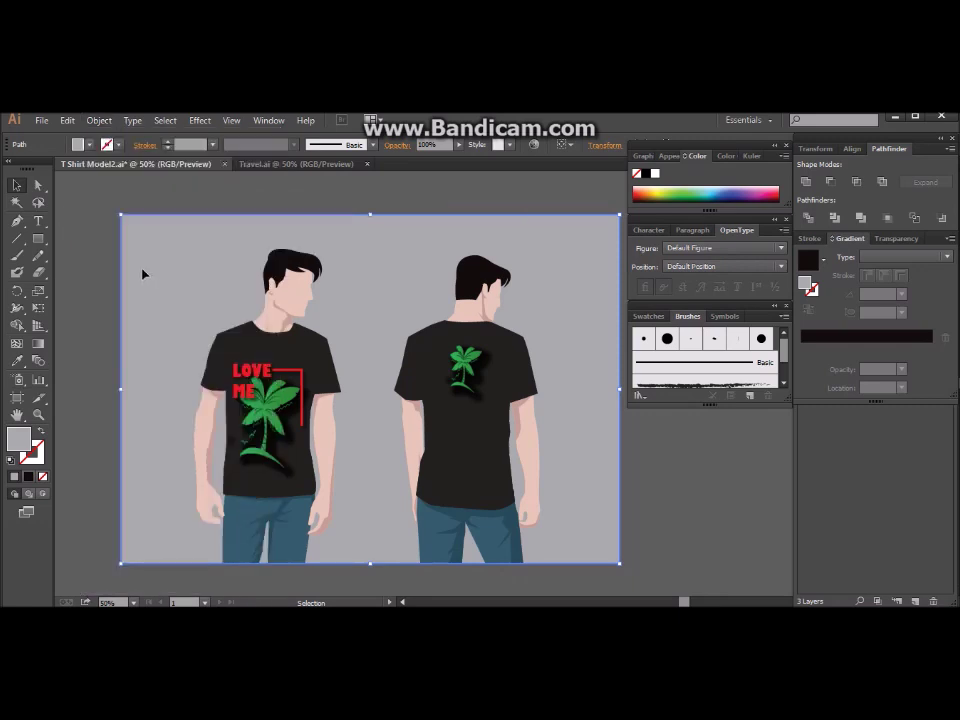
left_click(197, 122)
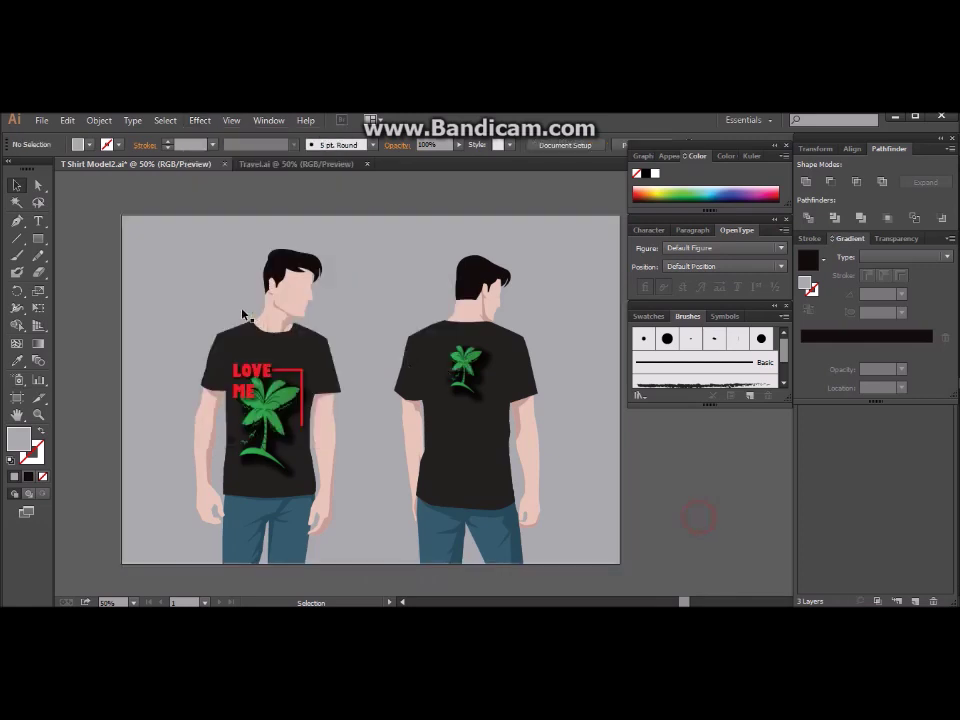
Switch the background to a radial gradient and turn its left stop green
left_click(880, 257)
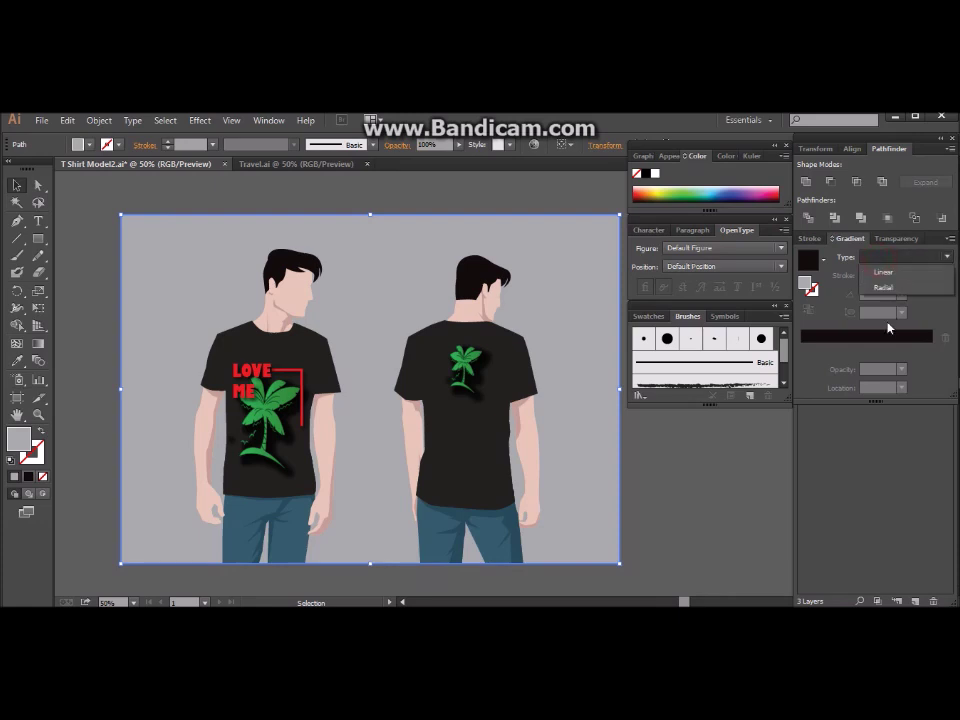
left_click(849, 242)
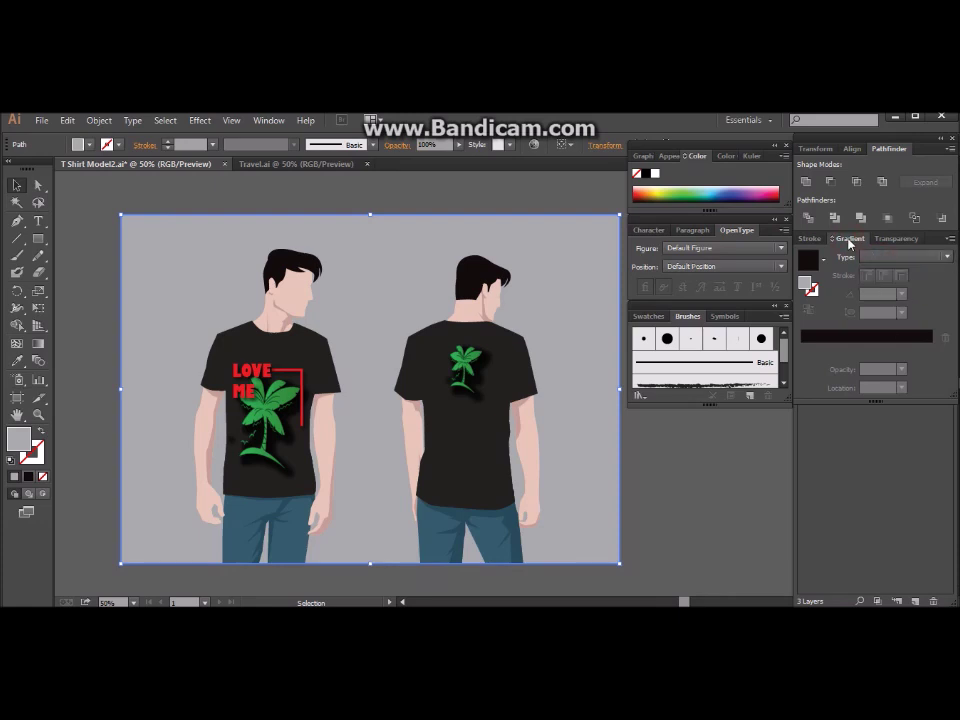
left_click(848, 338)
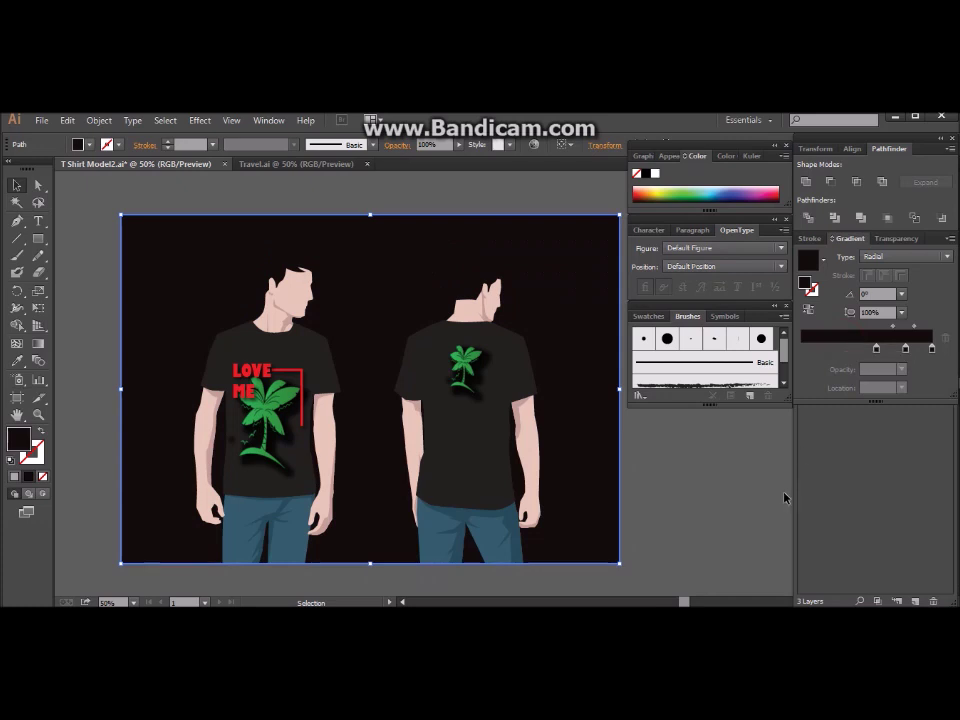
left_click_drag(876, 349, 803, 352)
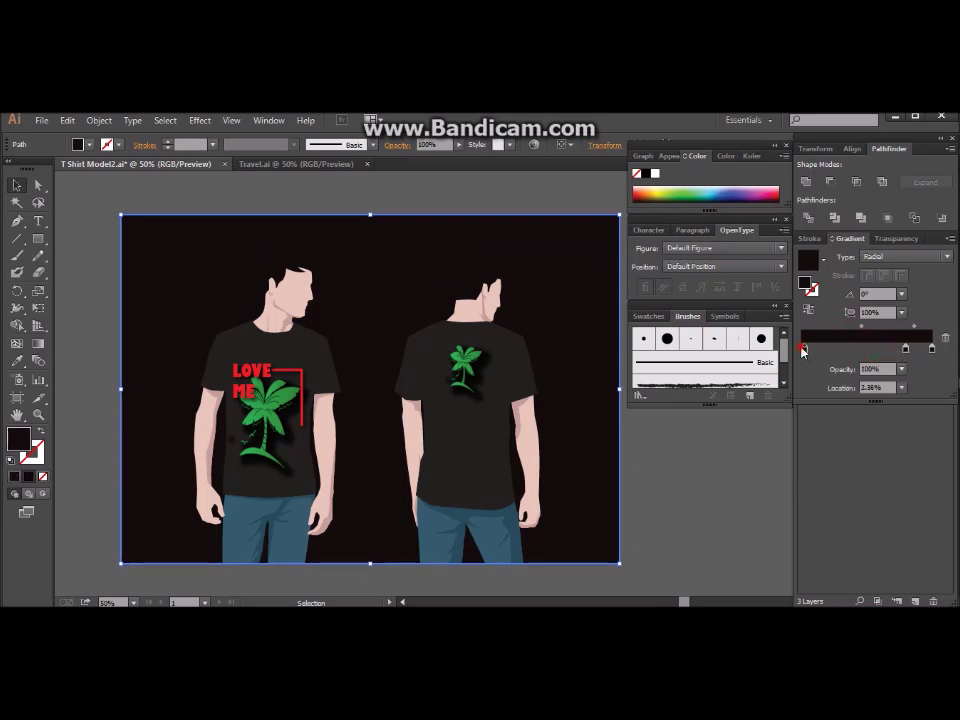
double_click(803, 349)
left_click(829, 491)
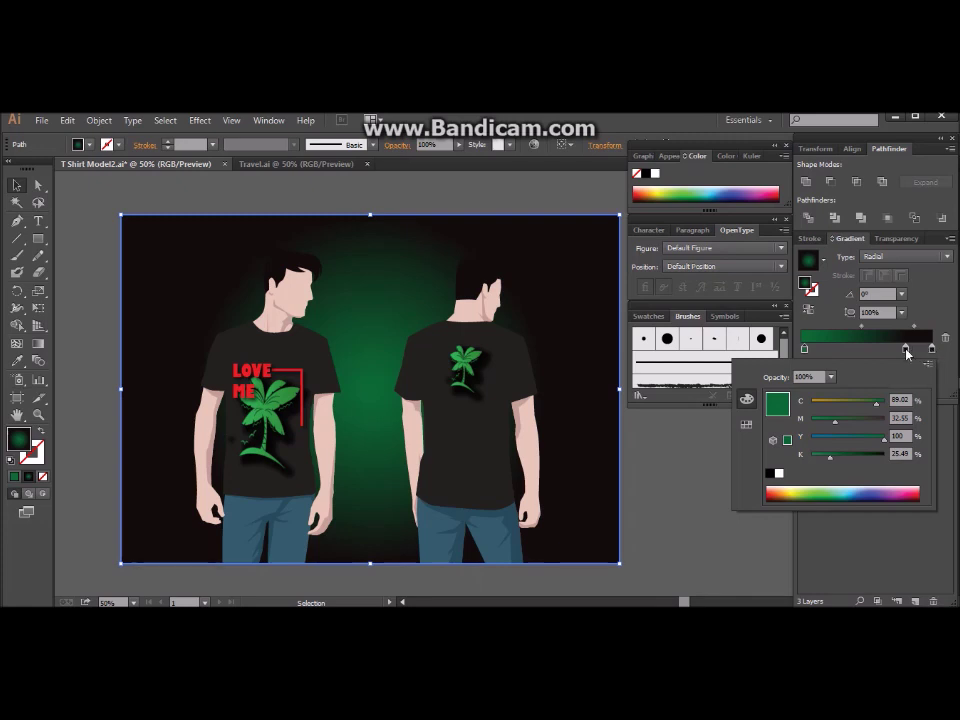
left_click(907, 352)
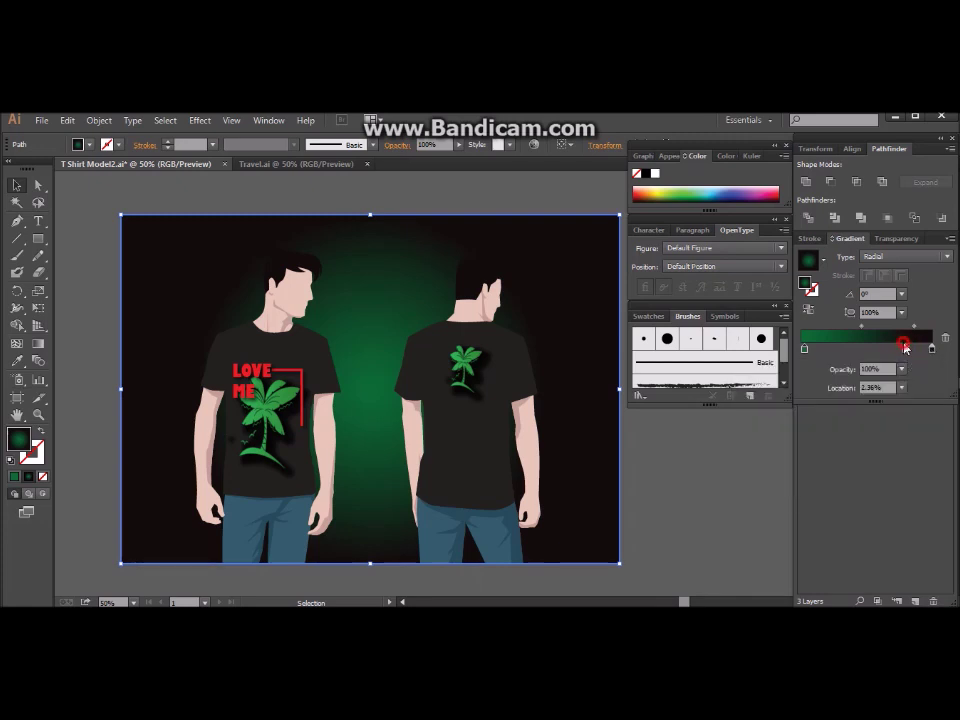
Remove the extra stop and fine-tune the centre stop to a bright green
mouse_move(906, 348)
left_mouse_down()
mouse_move(911, 354)
mouse_move(801, 352)
left_mouse_up()
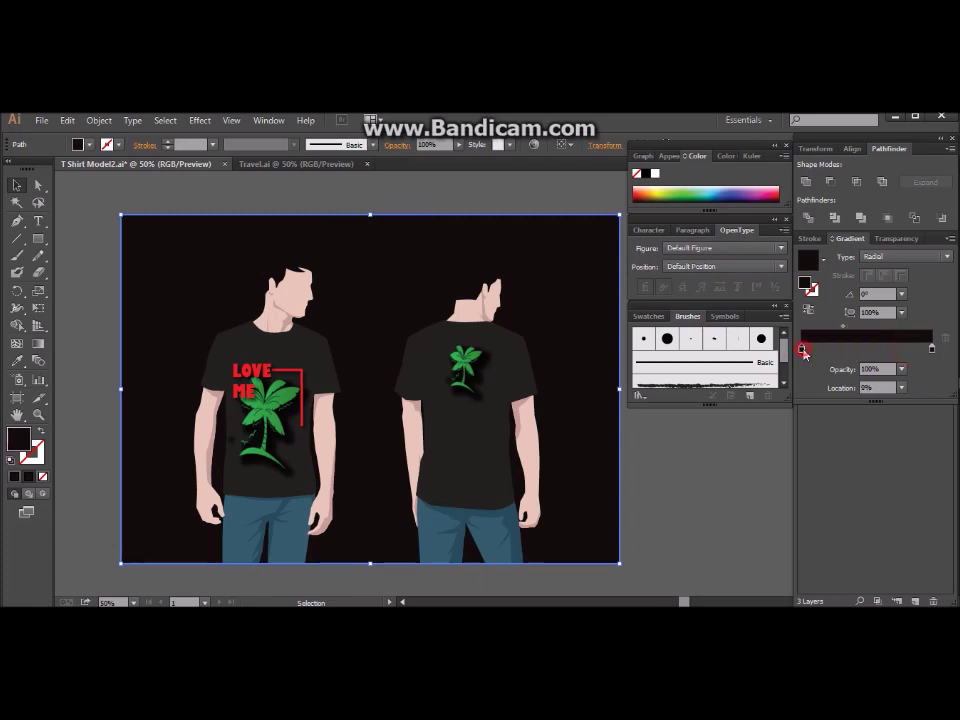
double_click(801, 350)
left_click(830, 492)
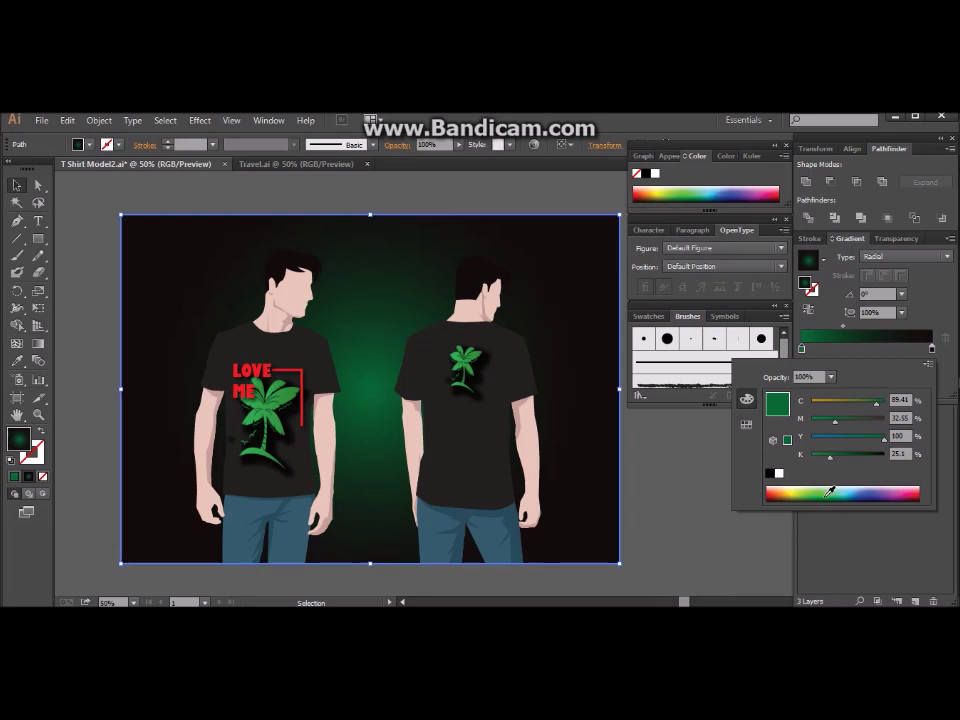
left_click(832, 490)
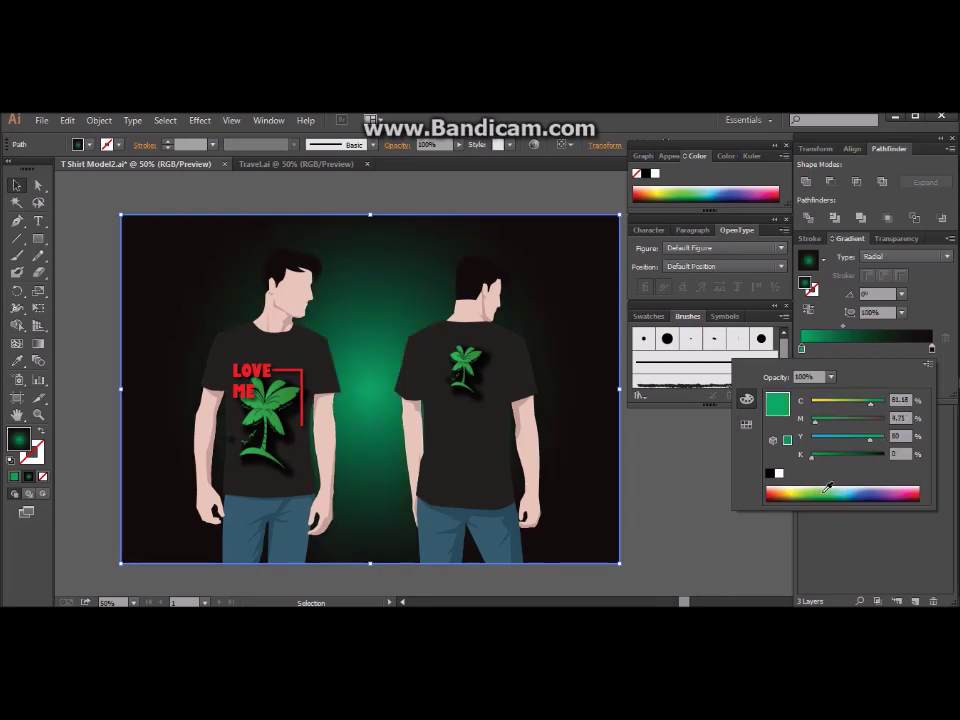
left_click(825, 488)
left_click(822, 492)
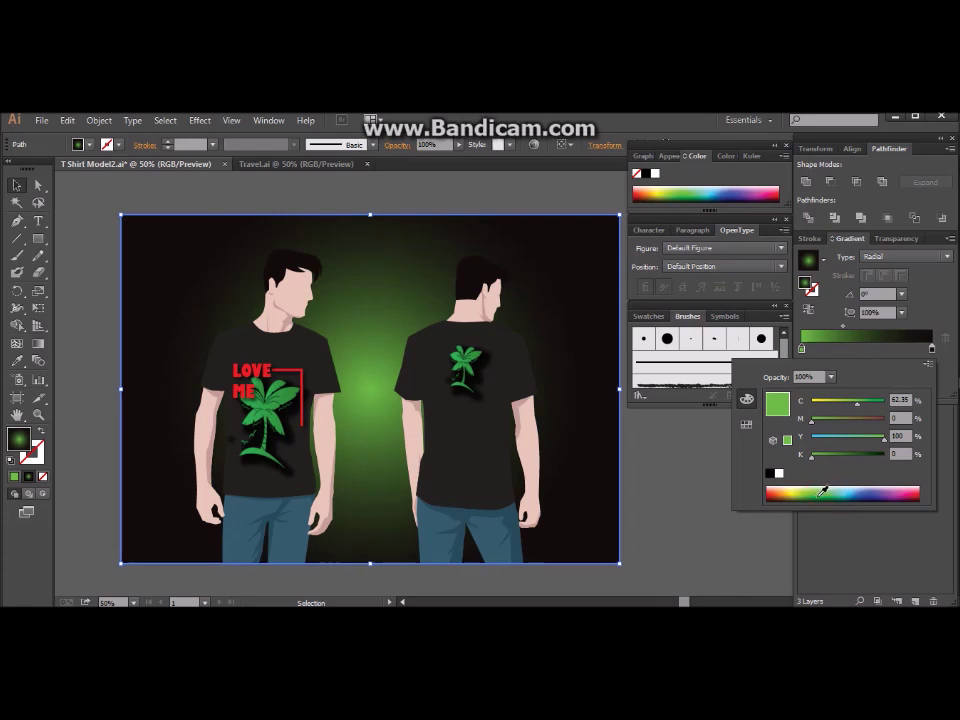
left_click(822, 491)
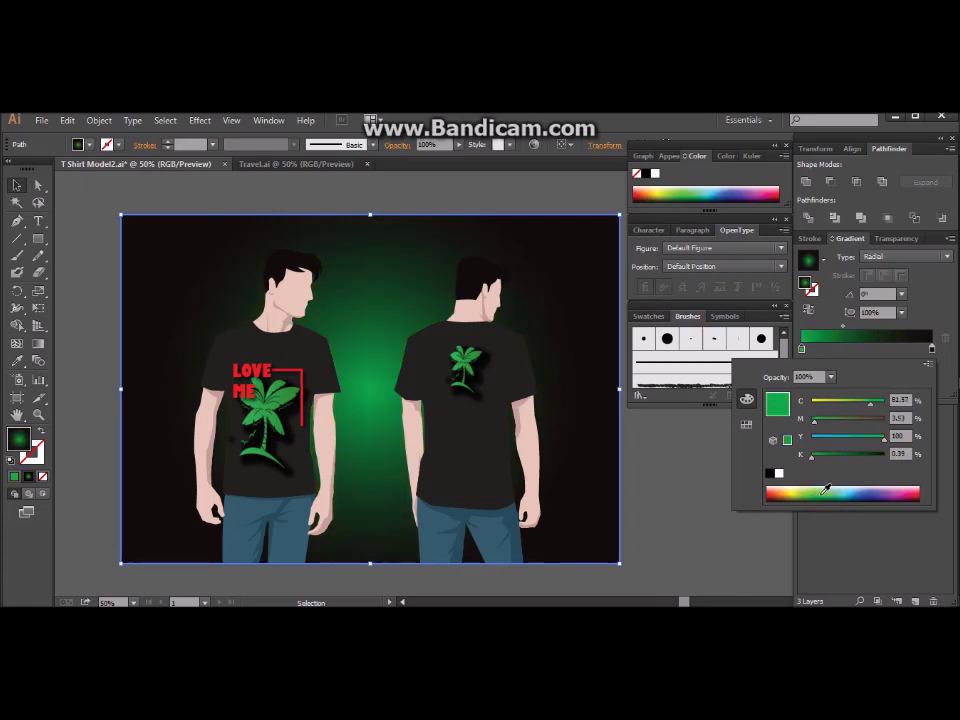
left_click(821, 487)
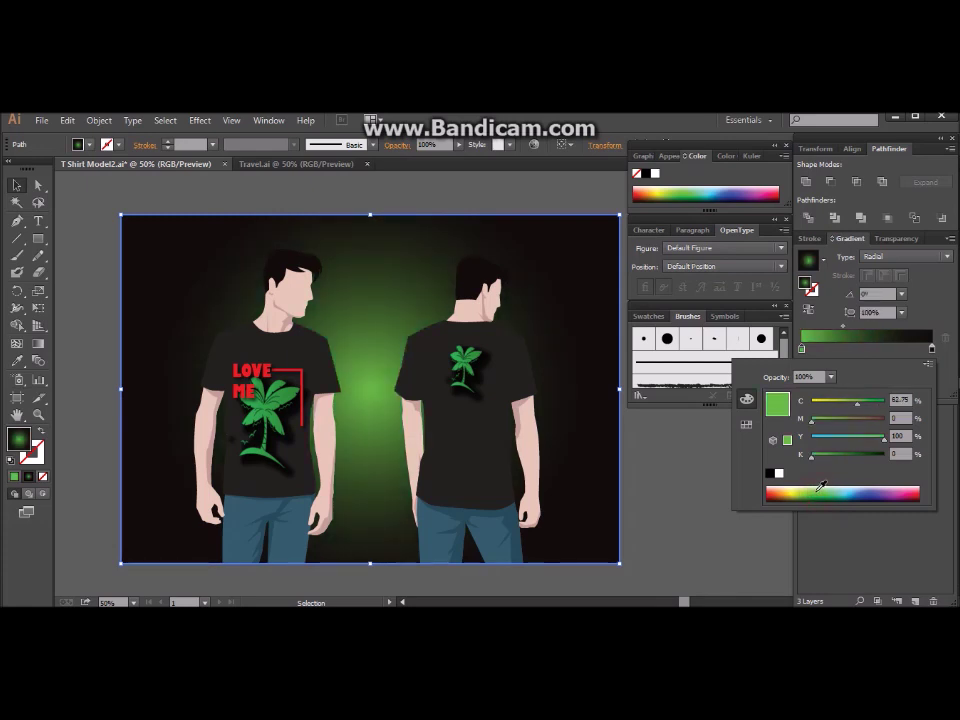
left_click(835, 458)
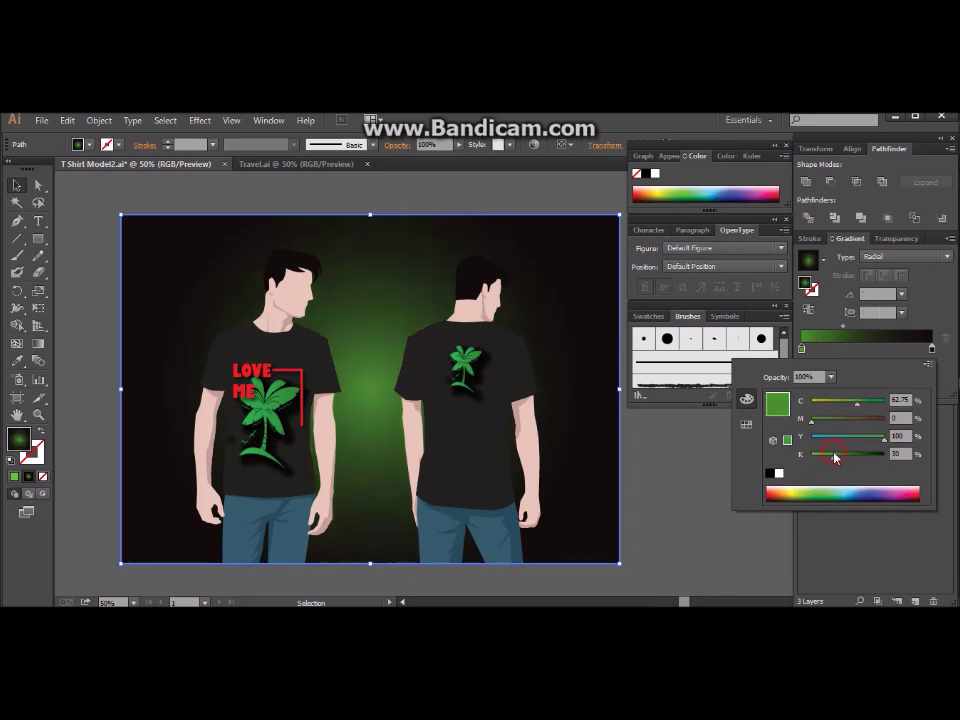
left_click(817, 456)
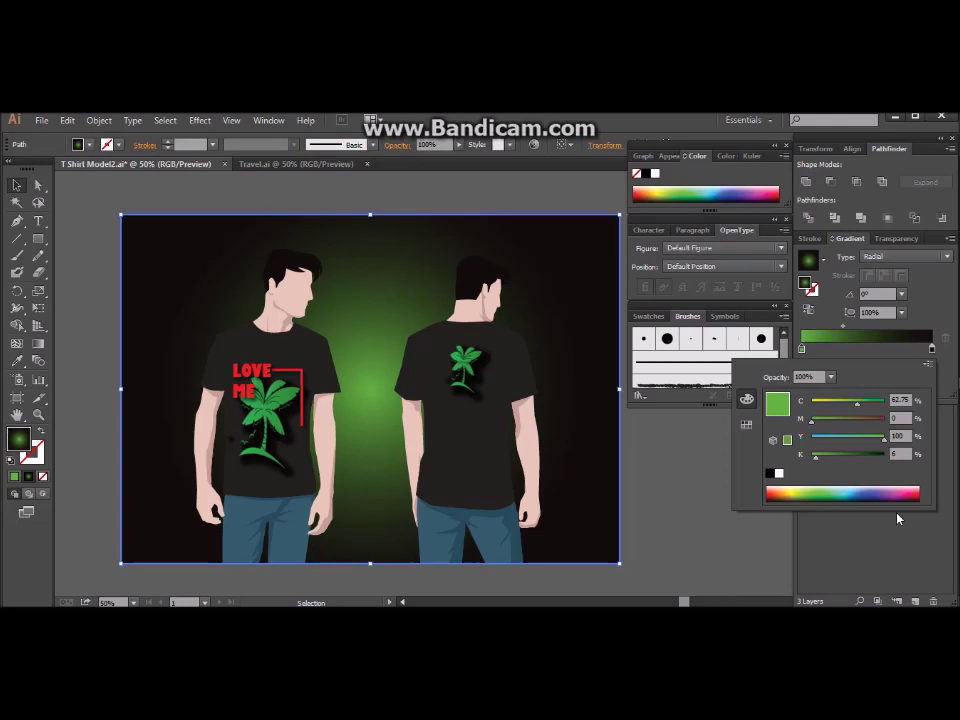
left_click(931, 348)
Make the outer gradient stop red and adjust the green centre stop's black level
double_click(931, 348)
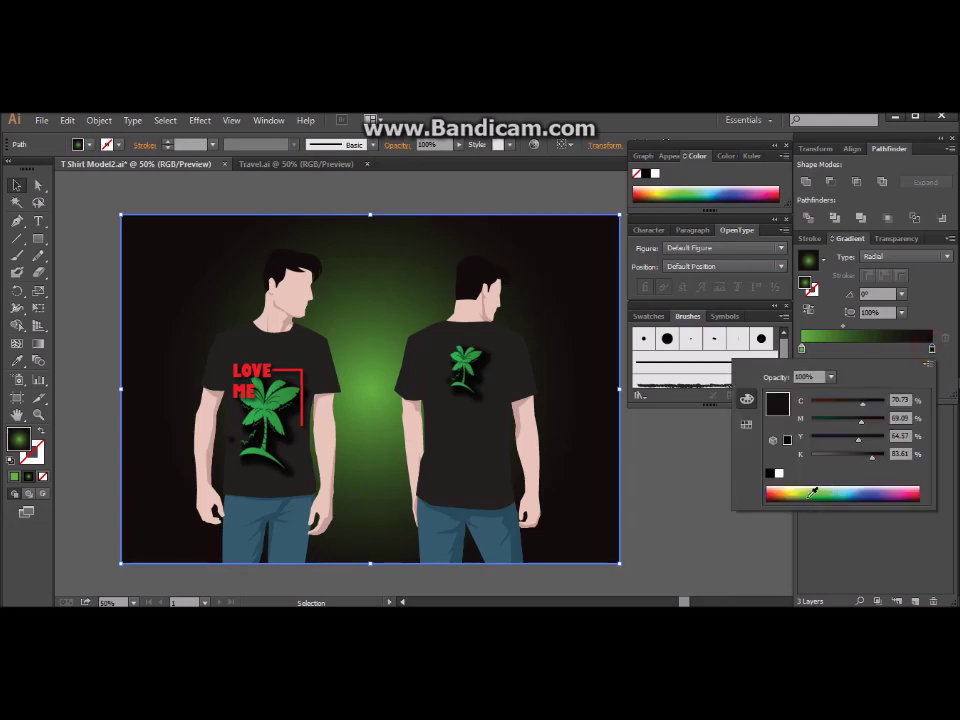
left_click(813, 492)
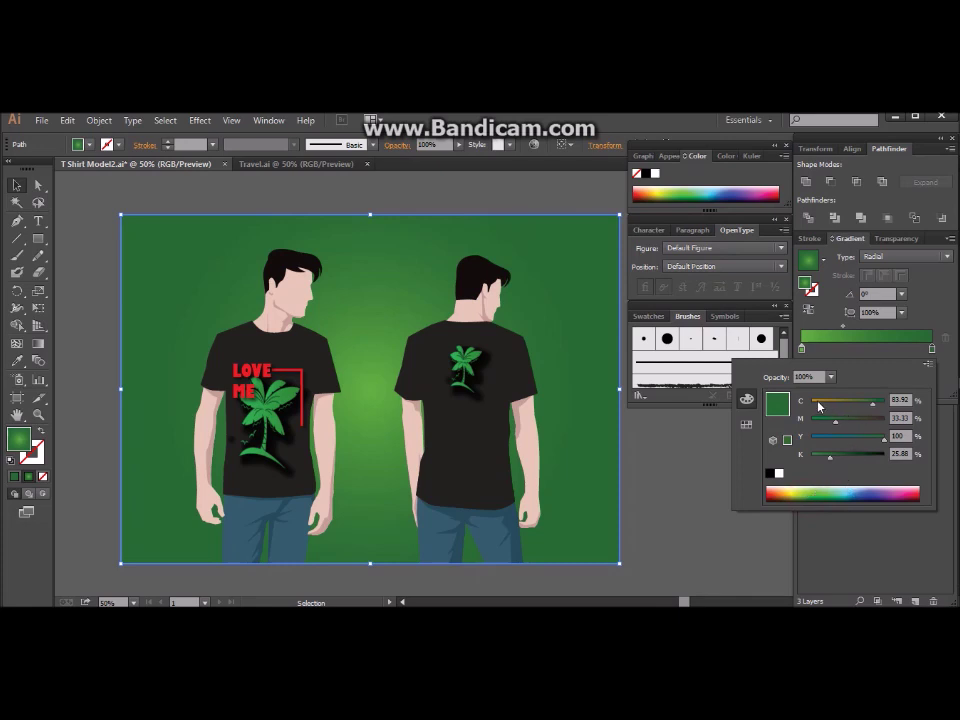
left_click(818, 404)
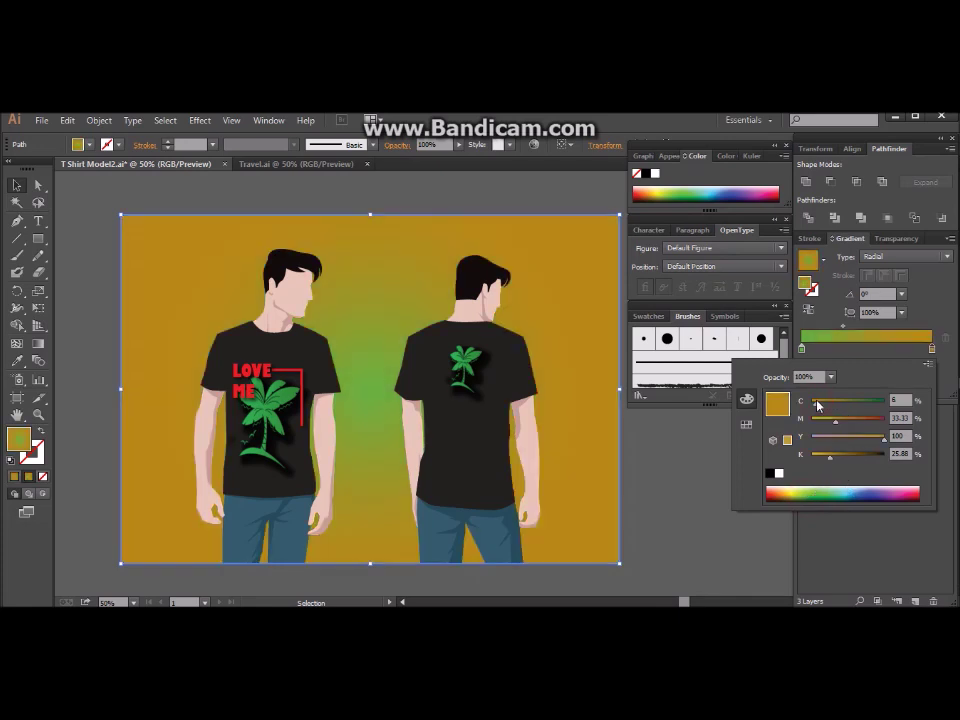
left_click(776, 490)
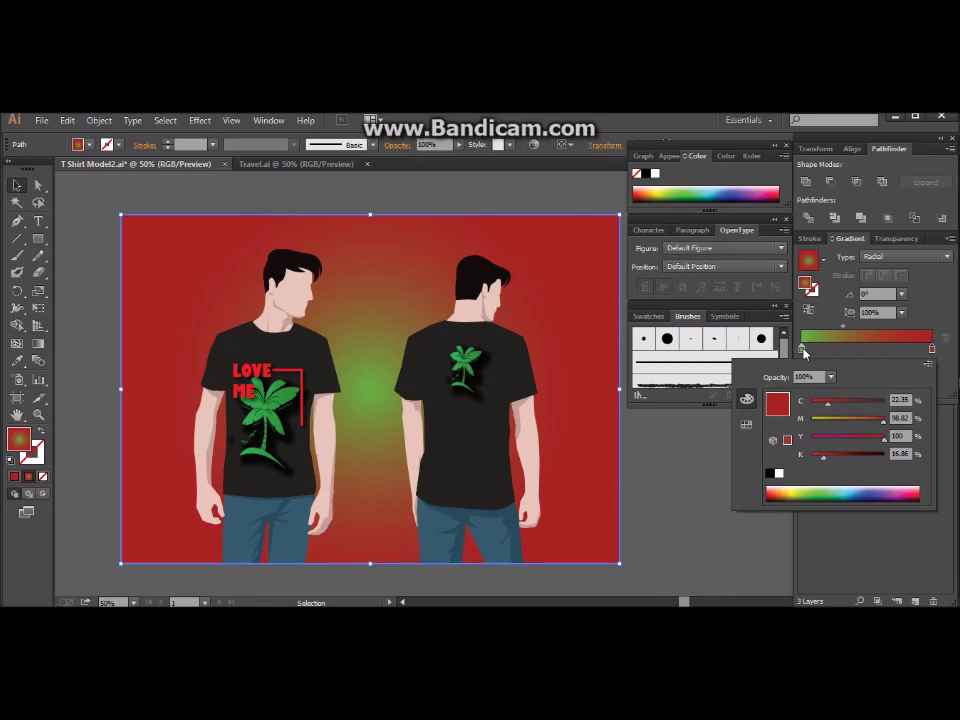
double_click(802, 348)
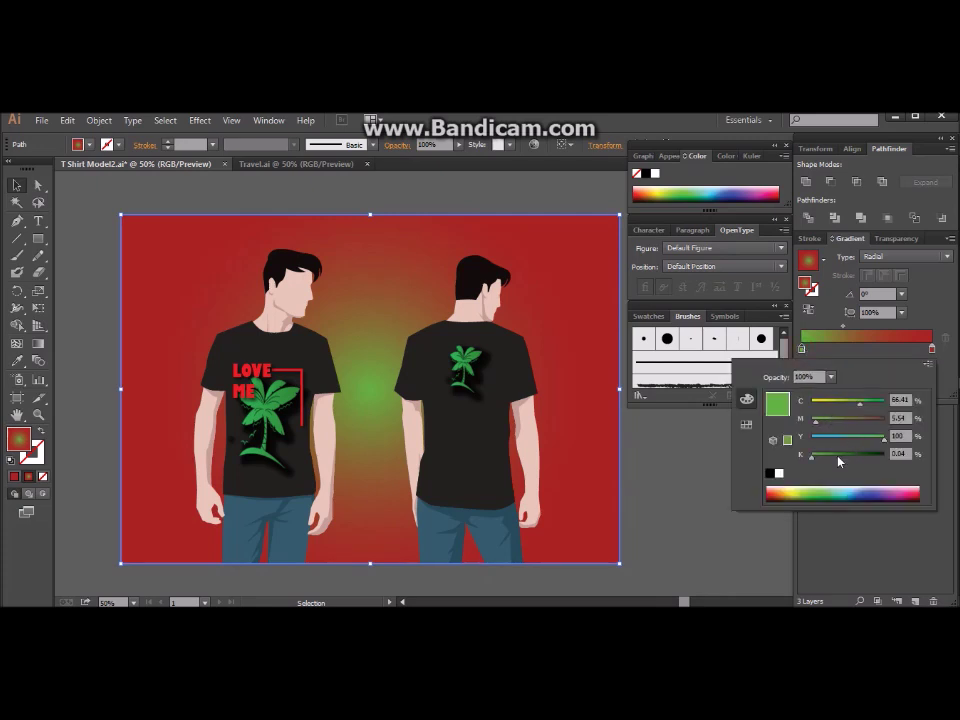
left_click_drag(838, 459, 848, 459)
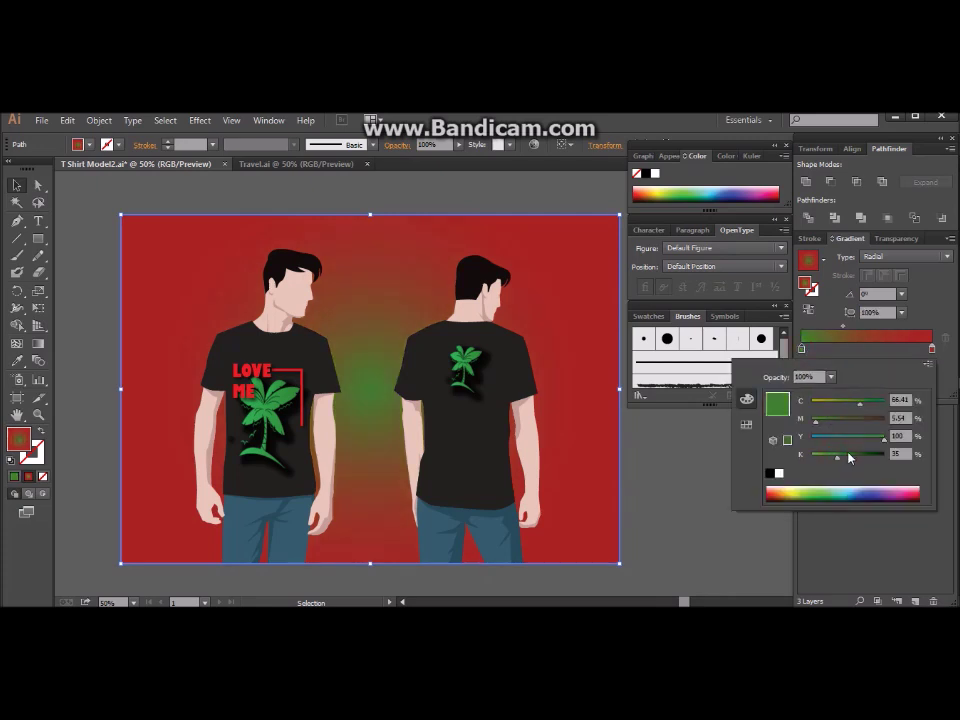
left_click_drag(847, 461, 824, 459)
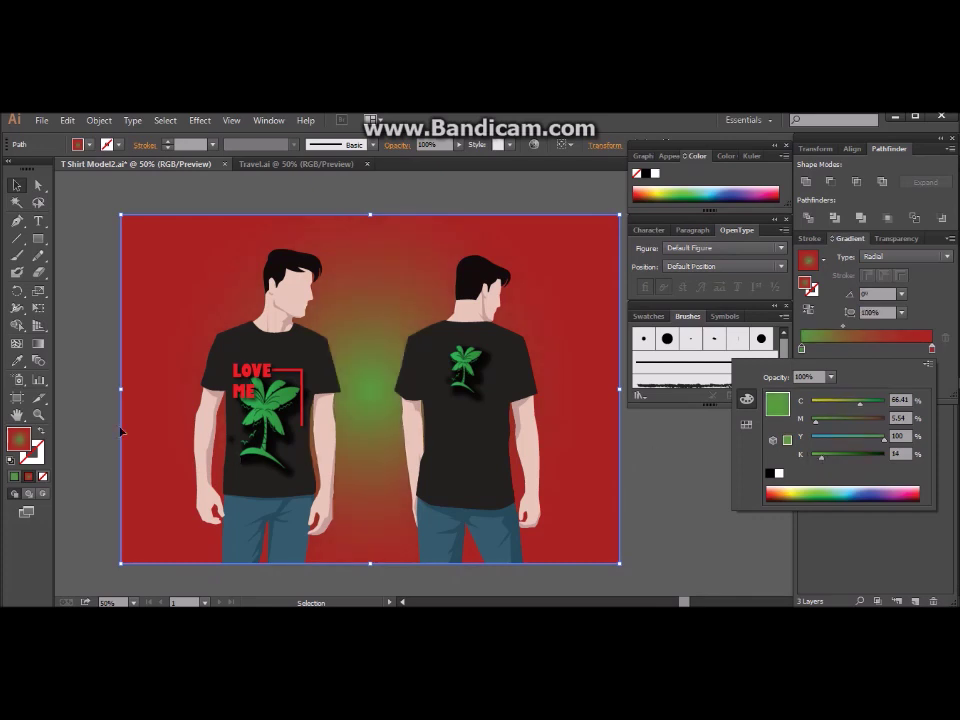
key("Escape")
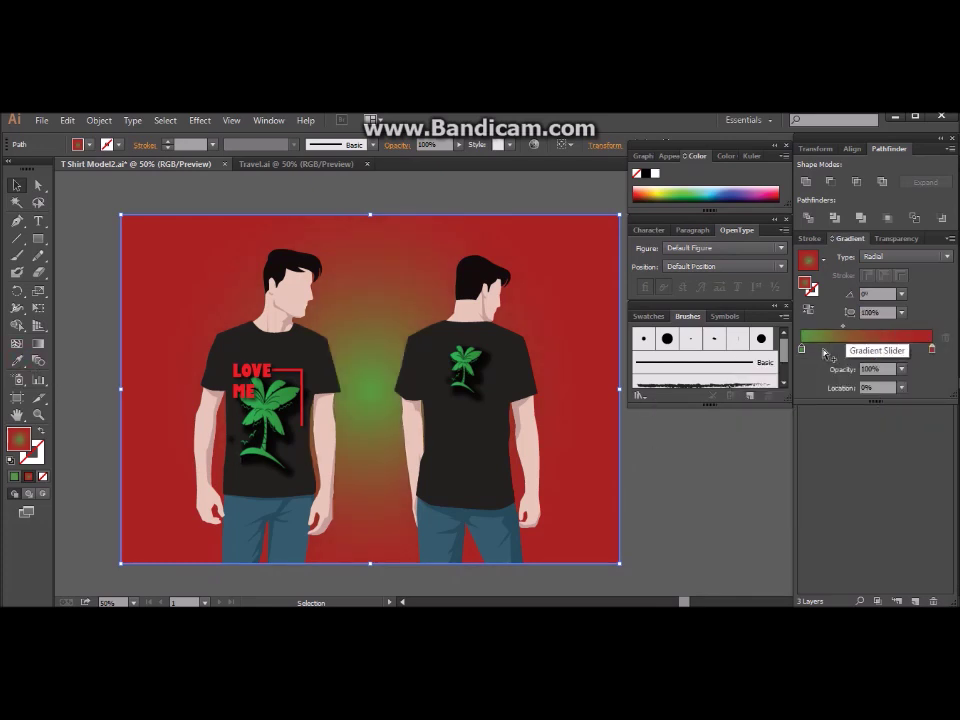
Add another green gradient stop and slide it out to about 89%
left_click(878, 350)
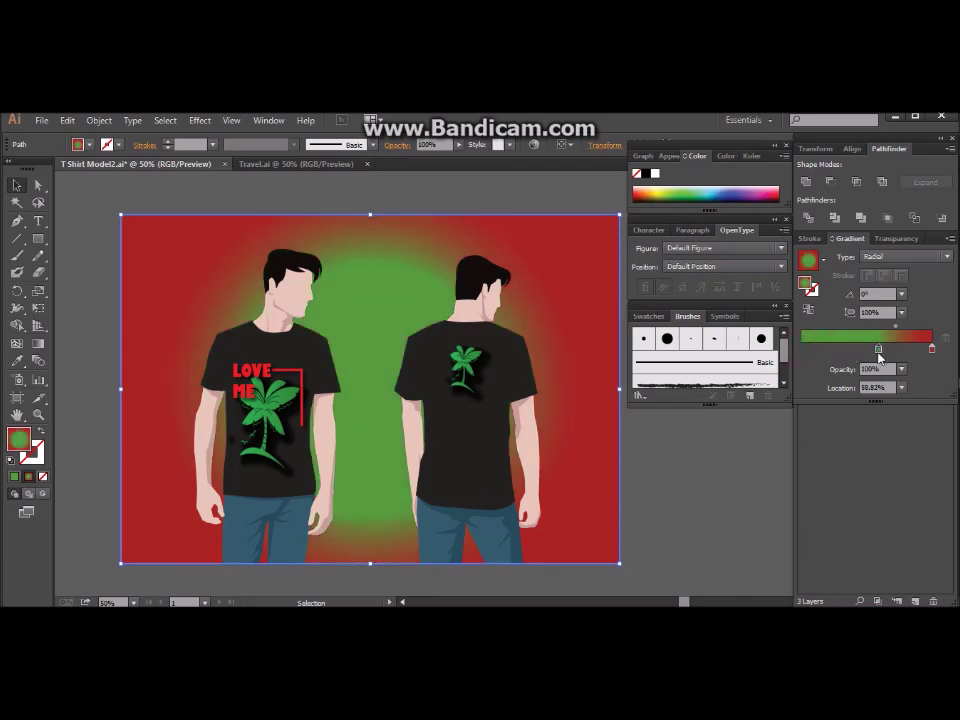
left_click_drag(878, 350, 895, 350)
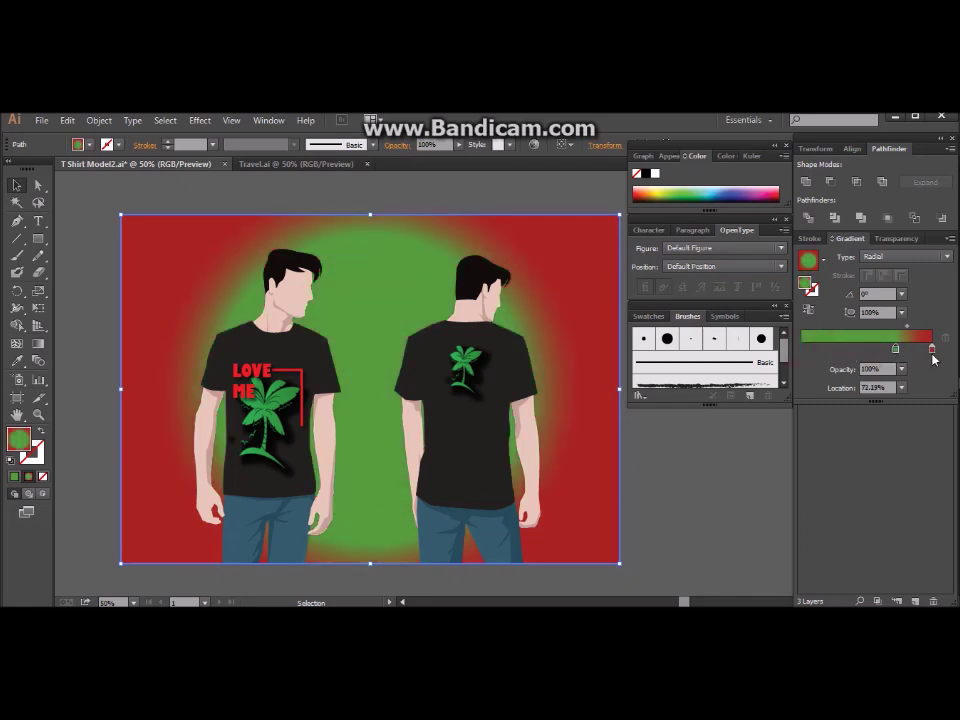
mouse_move(896, 355)
left_mouse_down()
mouse_move(919, 356)
mouse_move(894, 355)
left_mouse_up()
Set the background's opacity to 50% for a pastel look
left_click(897, 238)
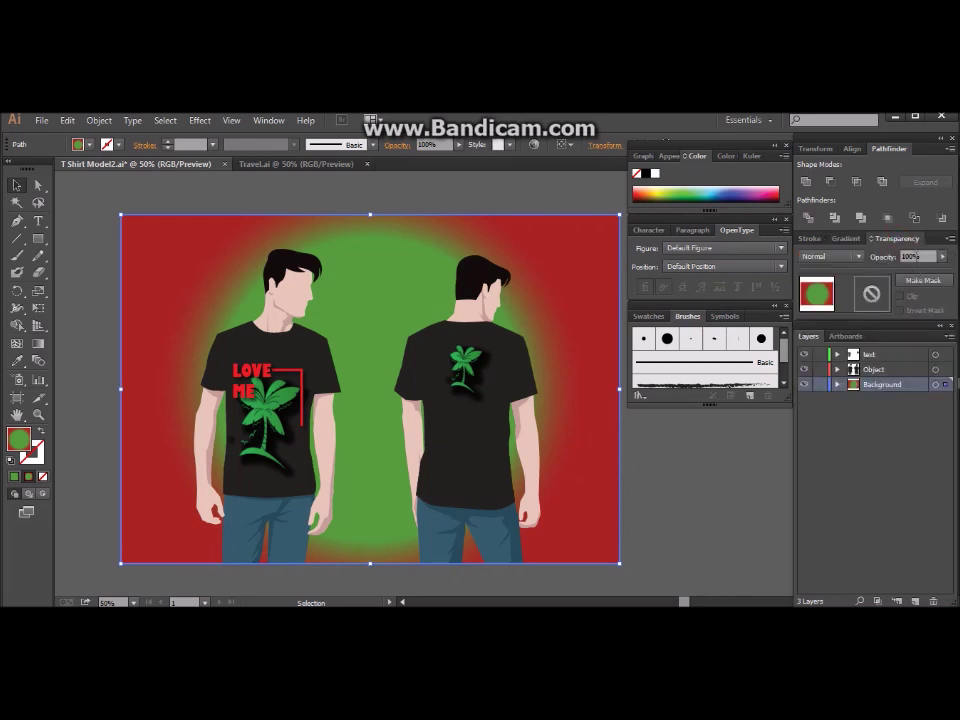
left_click(895, 259)
type("5")
type("0")
key("Return")
left_click(730, 476)
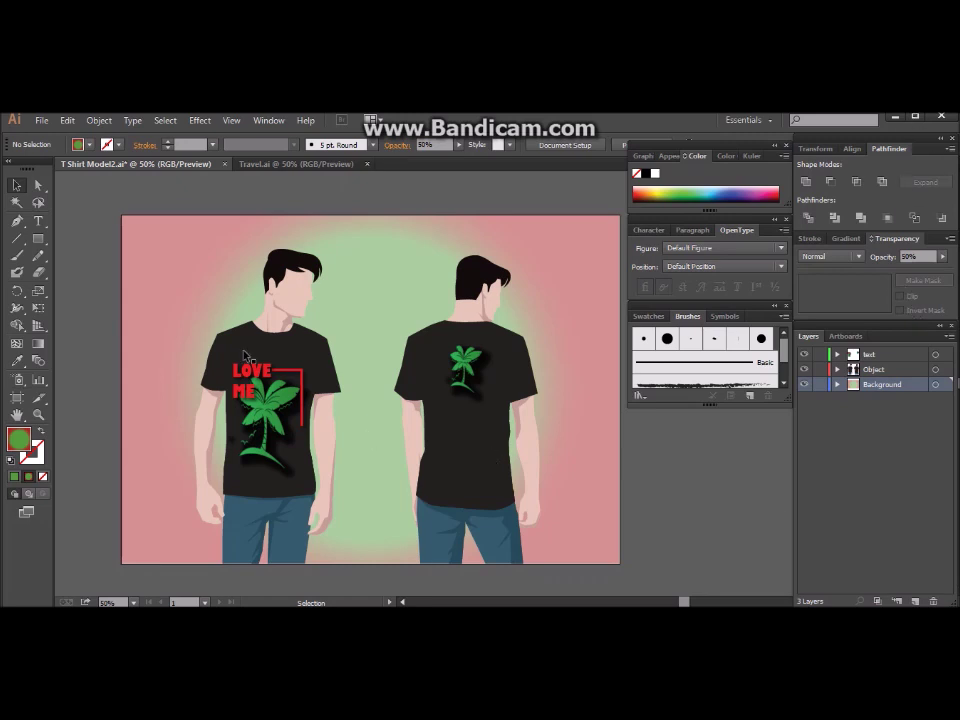
left_click(38, 221)
Type the title 'T-Shirt Design' above the two figures
left_click(285, 233)
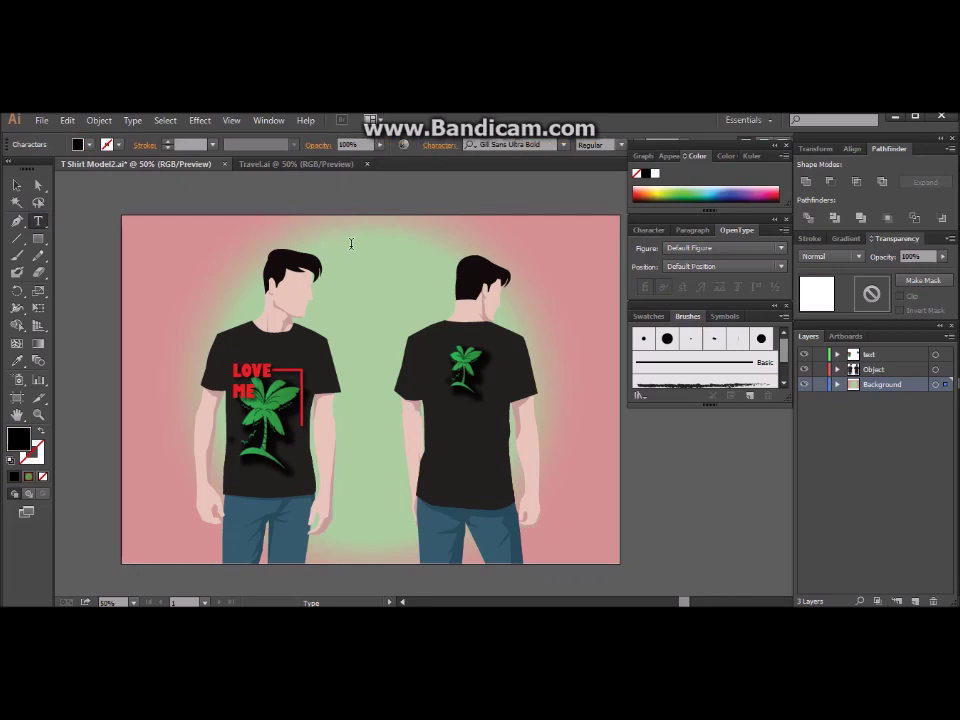
type("T")
type("-")
key("BackSpace")
type("-")
type("Shi")
type("d")
key("BackSpace")
key("BackSpace")
type("Design")
Enlarge the 'T-Shirt Design' title, then select the background rectangle
left_click(16, 185)
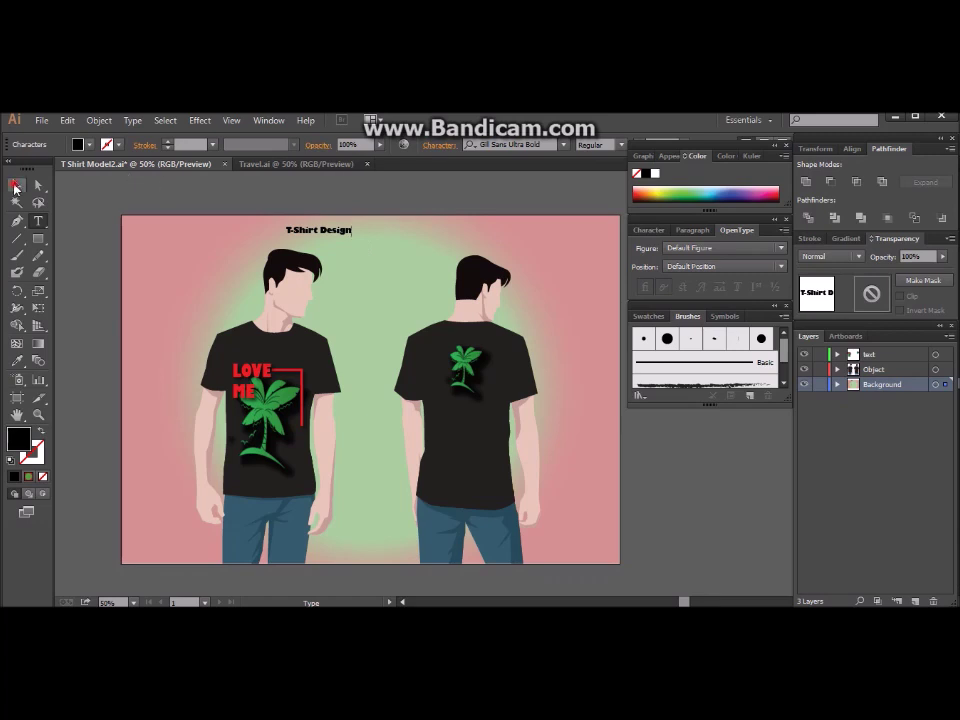
left_click_drag(356, 239, 476, 256)
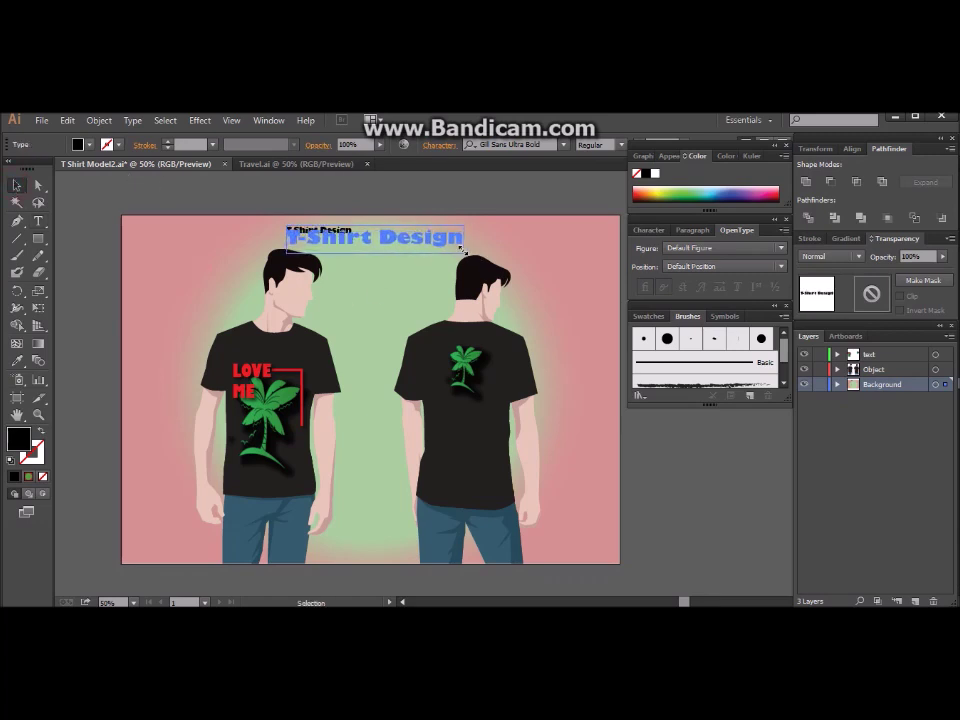
left_click_drag(476, 256, 461, 246)
left_click(388, 314)
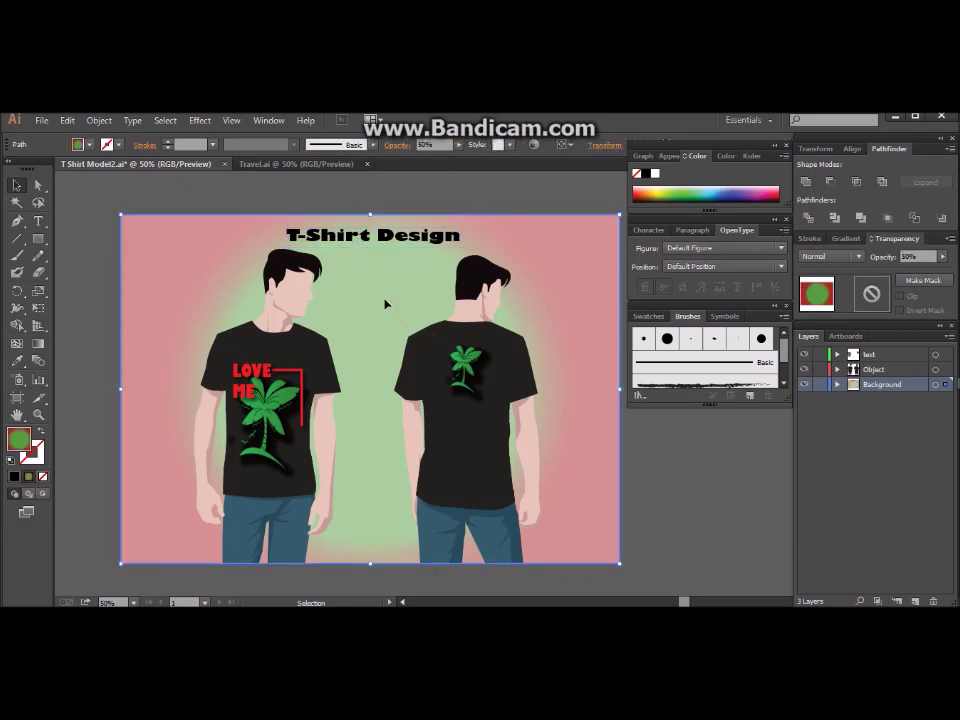
left_click(98, 120)
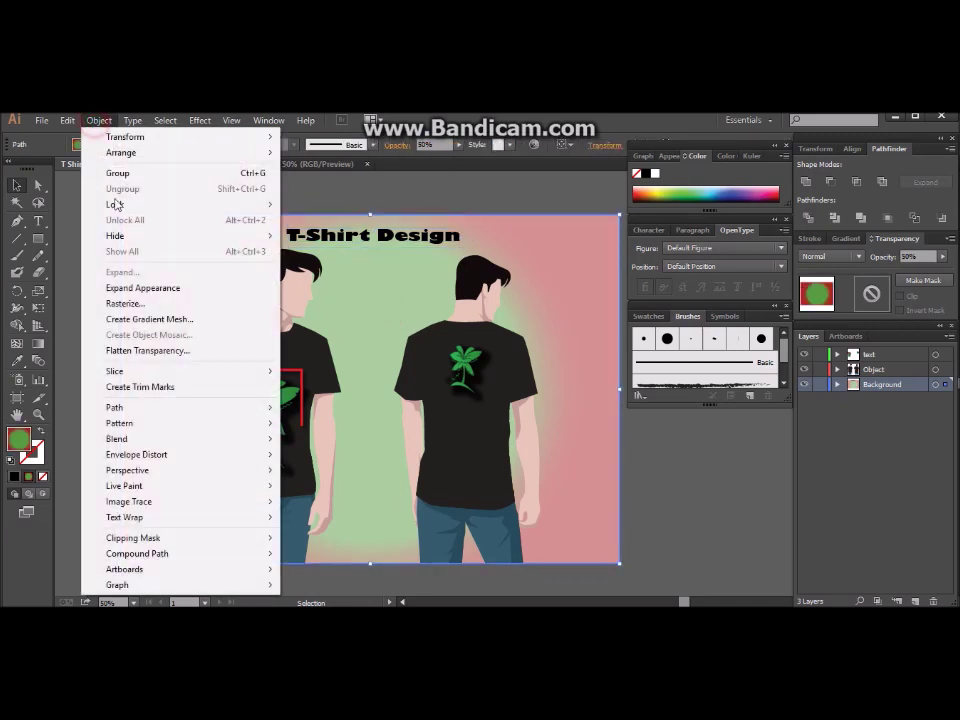
Lock the background and move the back-view man left beside the front figure
left_click(317, 204)
left_click_drag(364, 296, 596, 561)
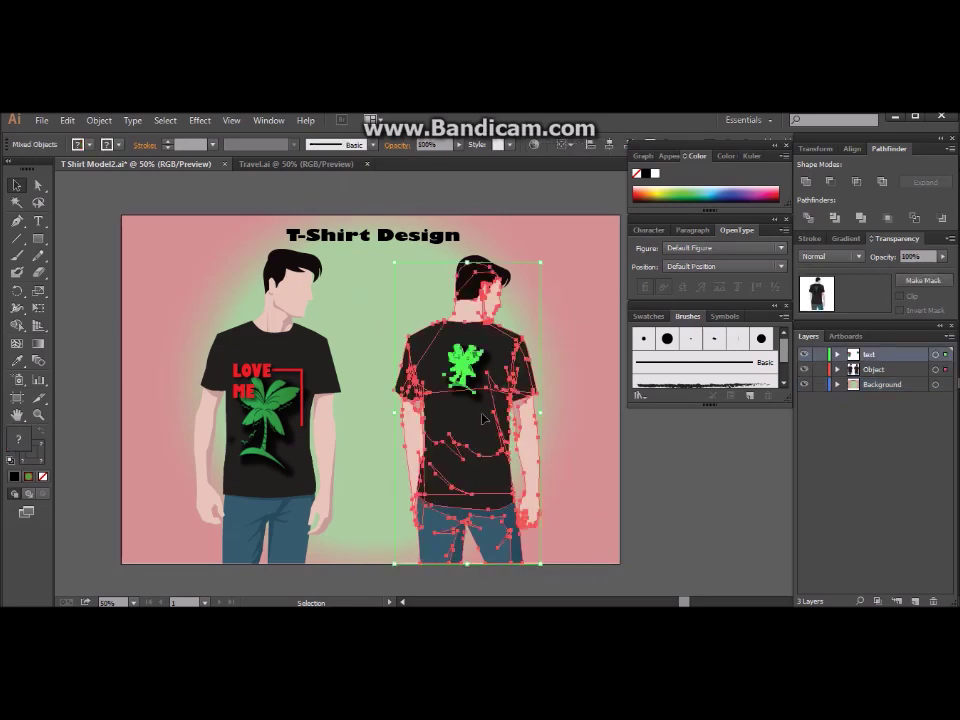
left_click_drag(479, 414, 434, 414)
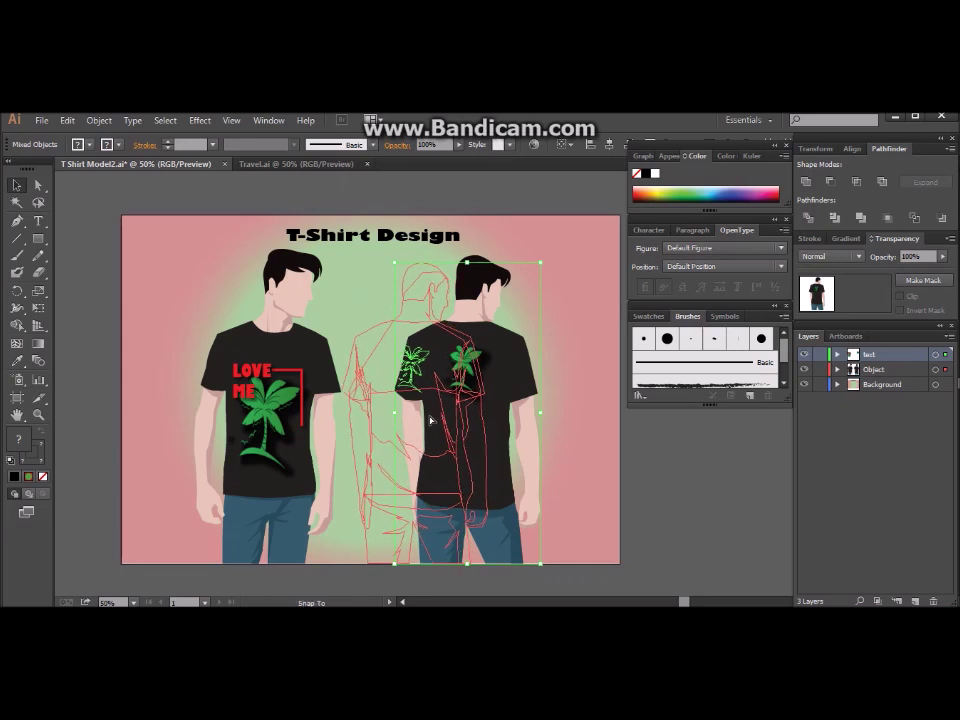
left_click_drag(434, 414, 430, 416)
left_click(677, 516)
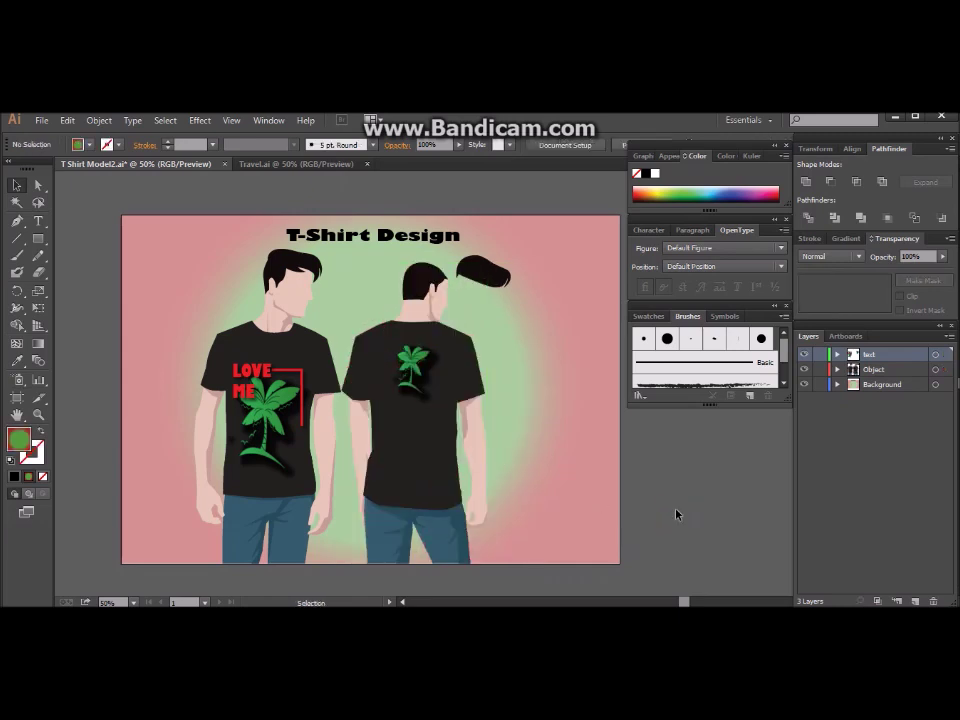
Move the loose hair onto the back-view man's head and nudge it down
left_click_drag(500, 287, 446, 278)
left_click(508, 311)
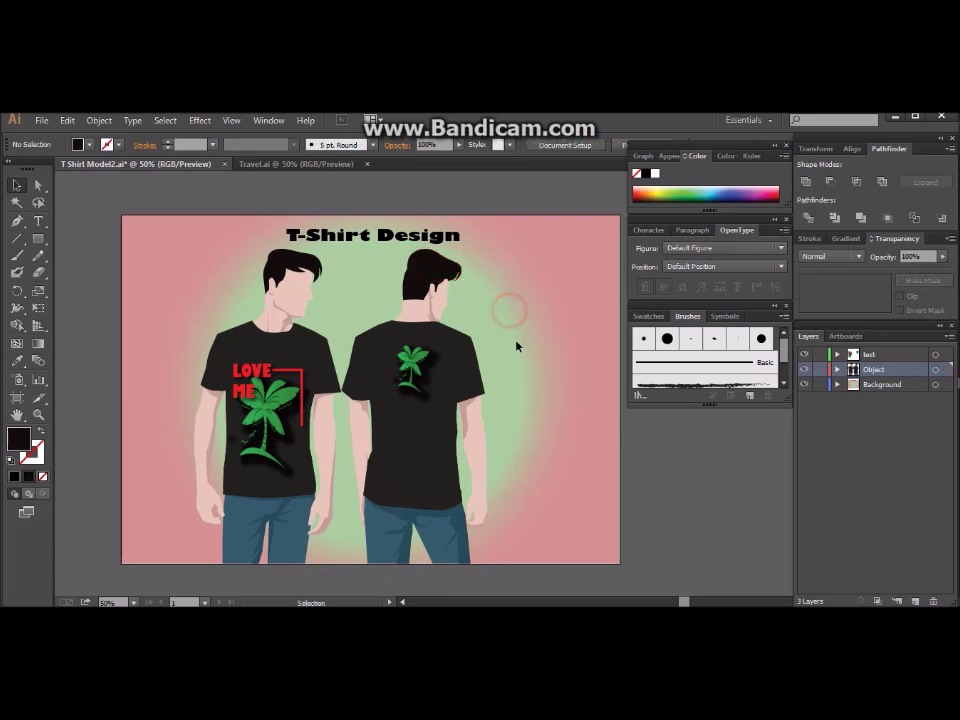
left_click(440, 268)
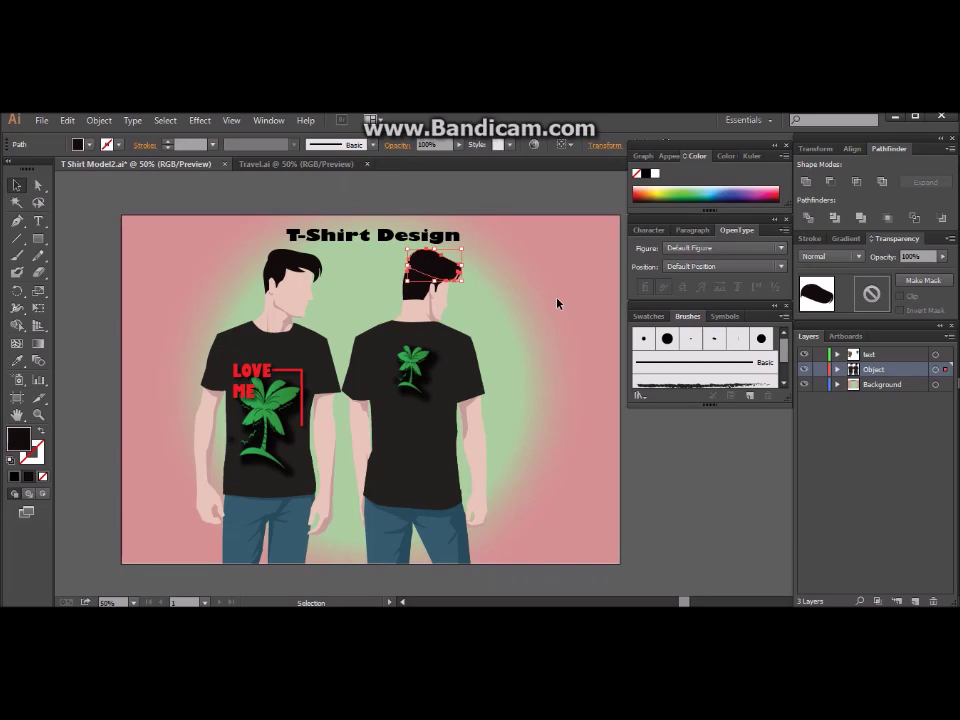
key("Down")
key("Down")
key("Down")
key("Down")
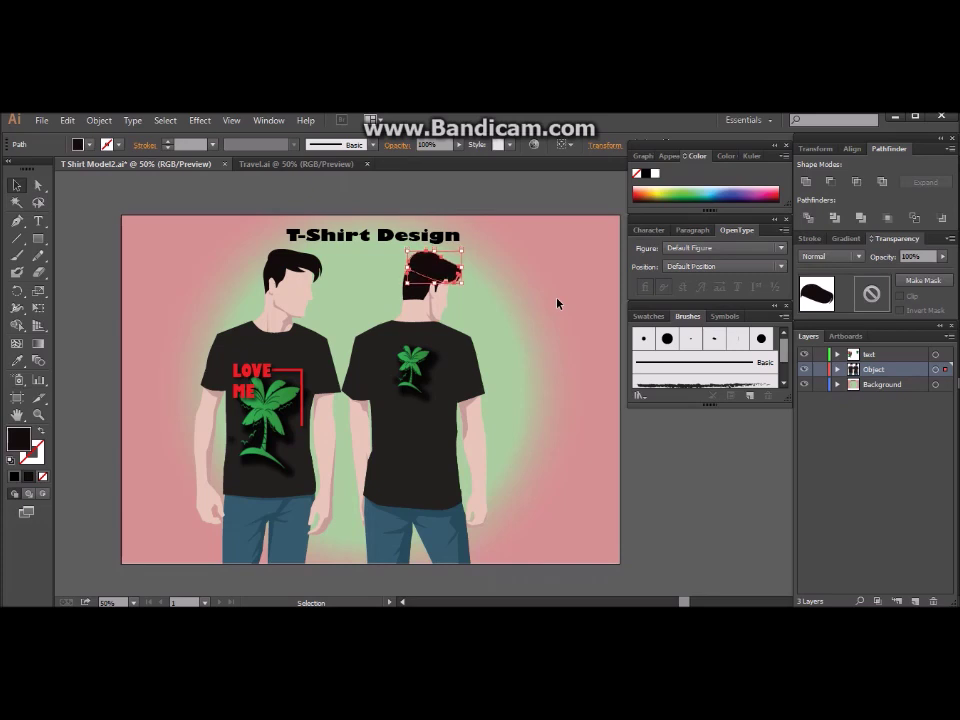
left_click(545, 306)
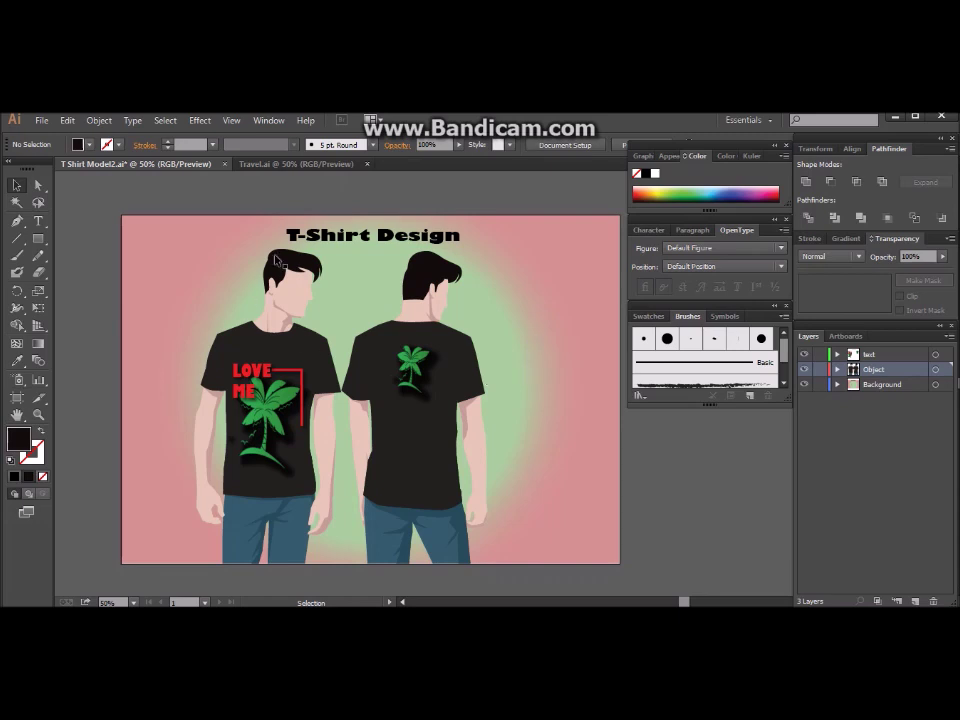
Nudge the 'T-Shirt Design' title into place and fill it red
left_click_drag(342, 237, 344, 247)
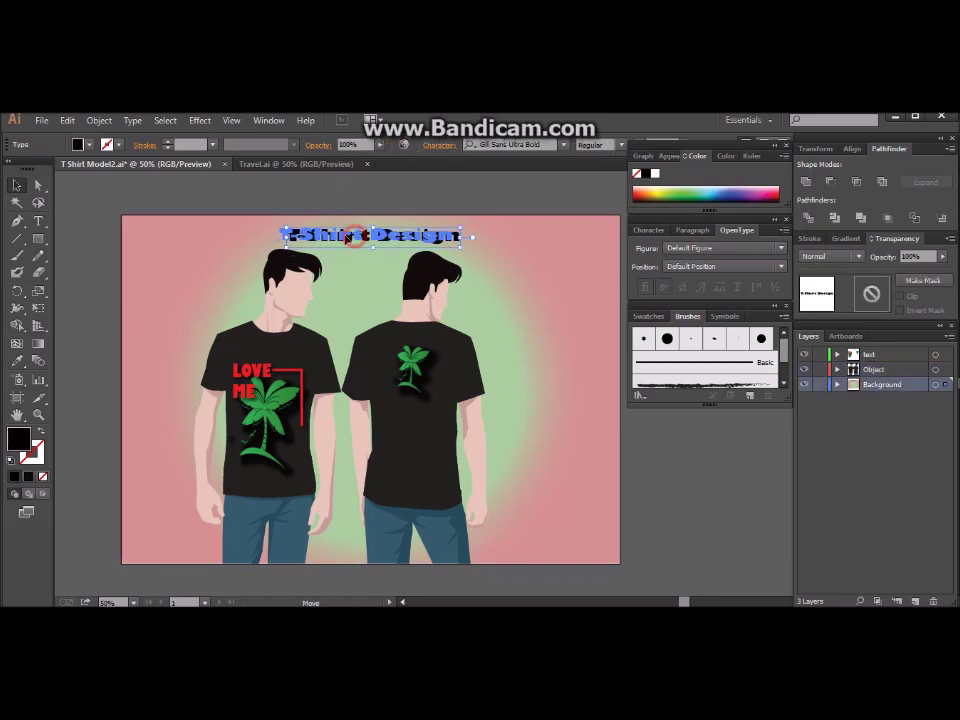
left_click_drag(344, 247, 343, 244)
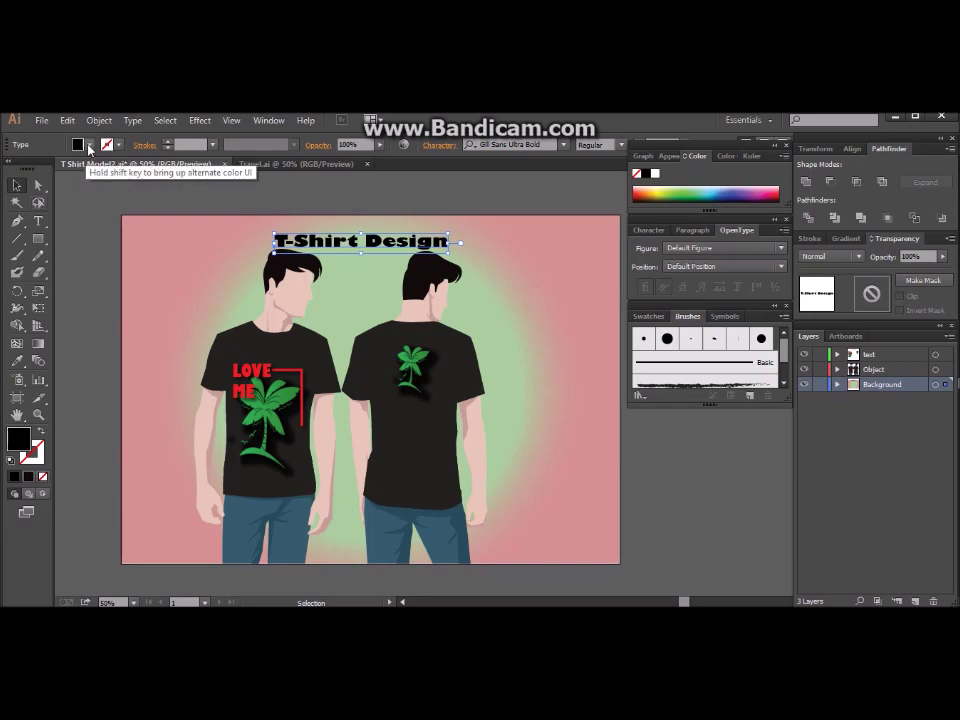
left_click(80, 144)
left_click(44, 169)
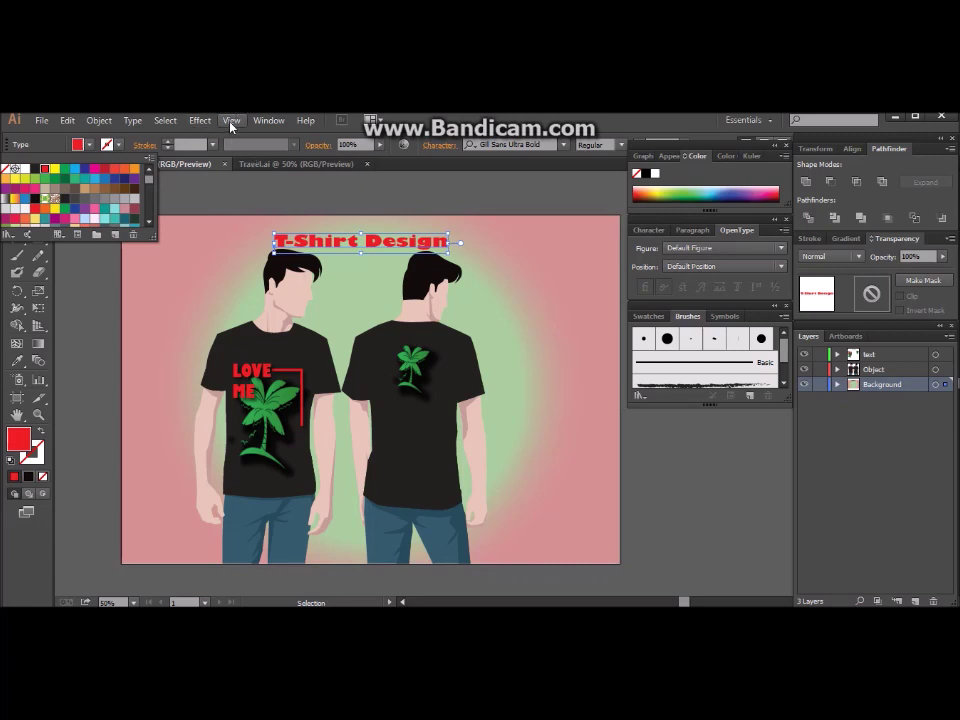
Apply an Effect > Stylize > Drop Shadow to the red title
left_click(199, 120)
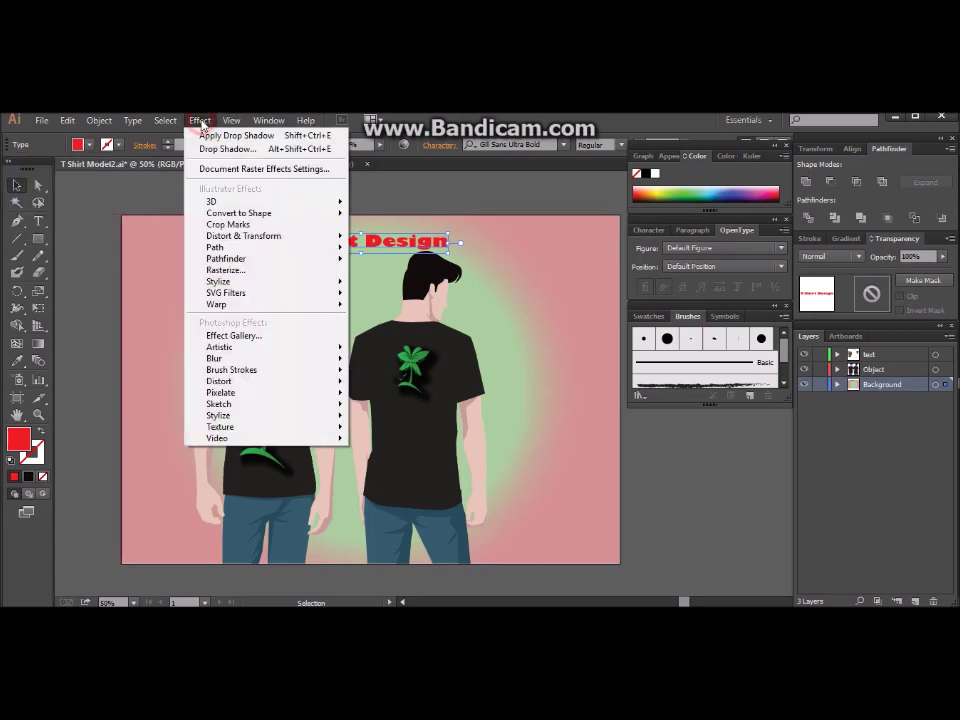
mouse_move(218, 281)
left_click(400, 281)
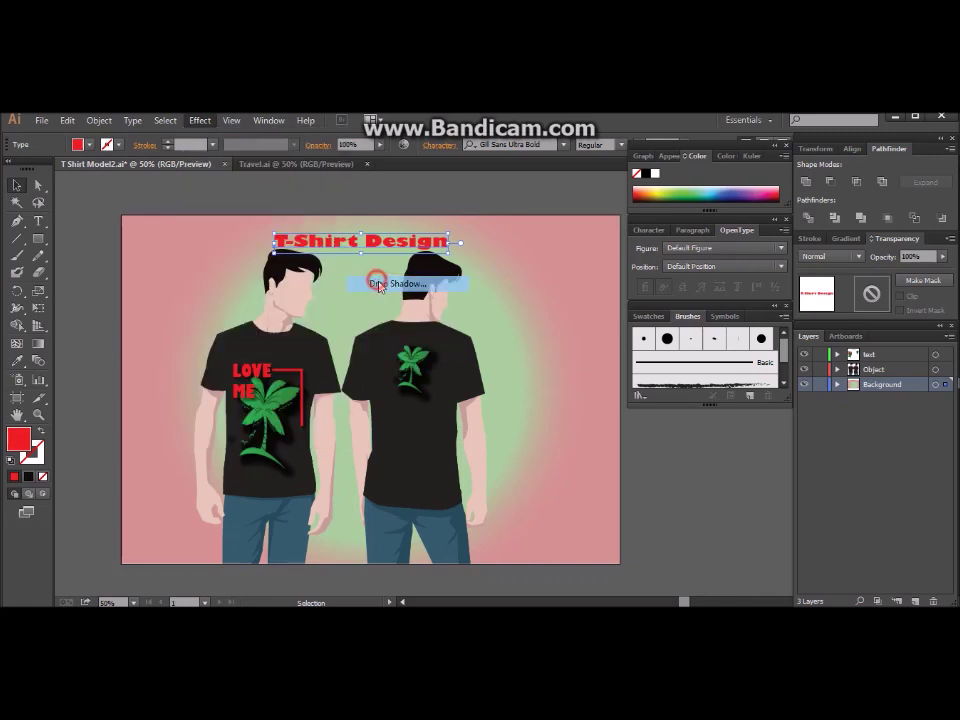
left_click(520, 422)
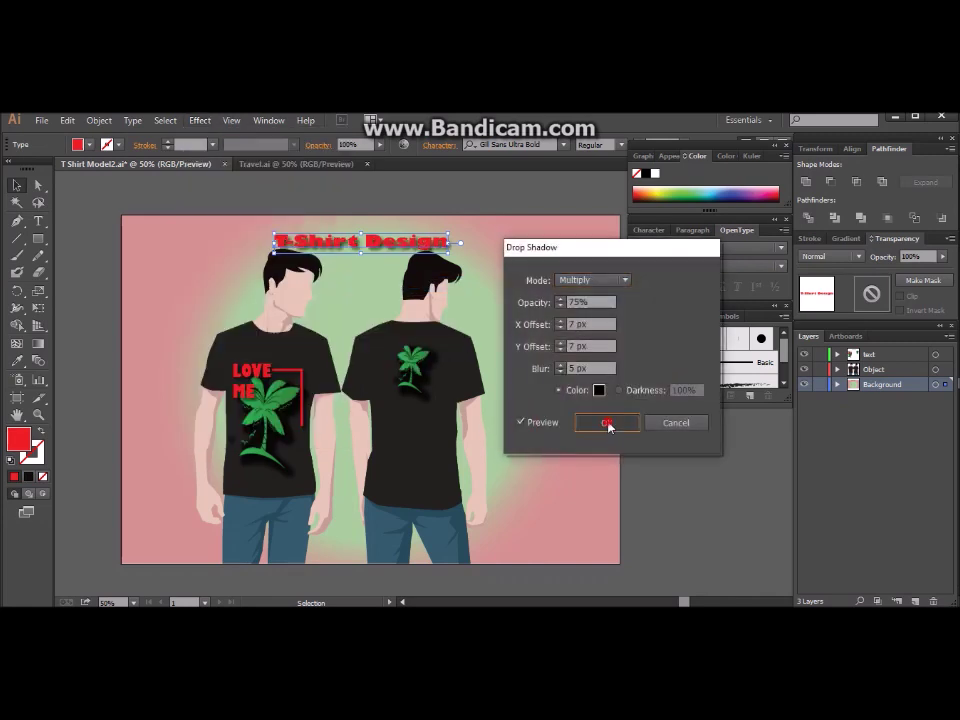
left_click(608, 423)
left_click(694, 510)
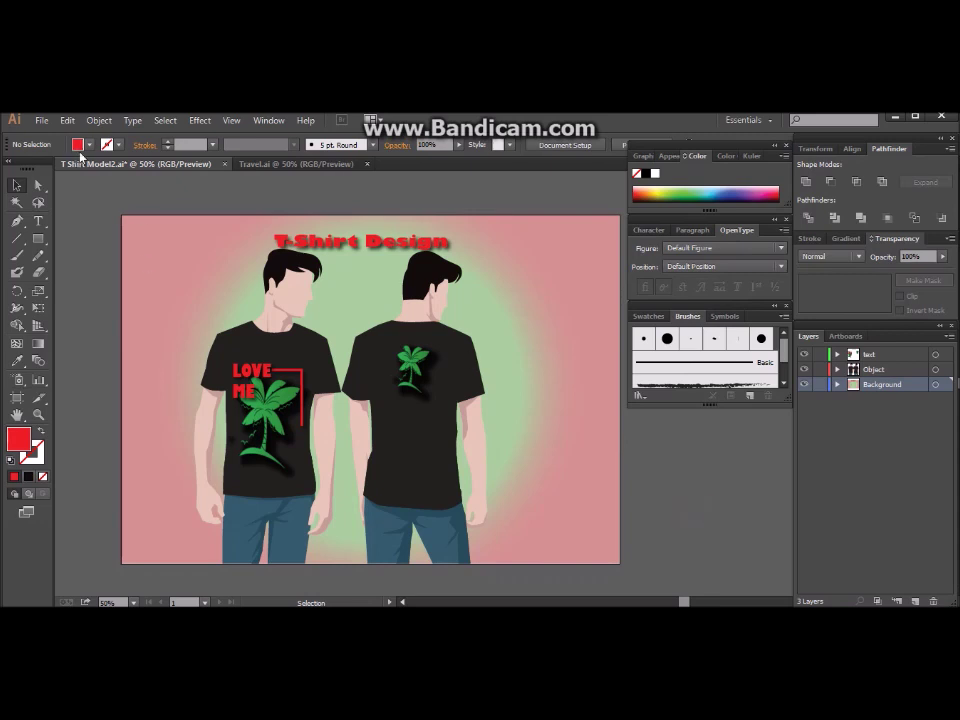
left_click(42, 120)
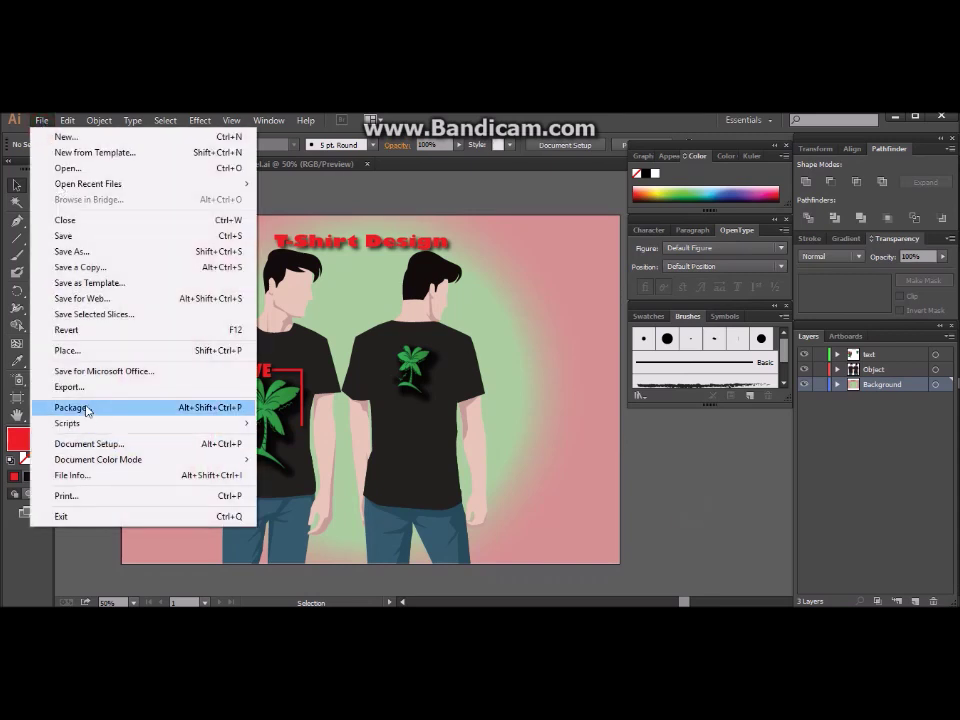